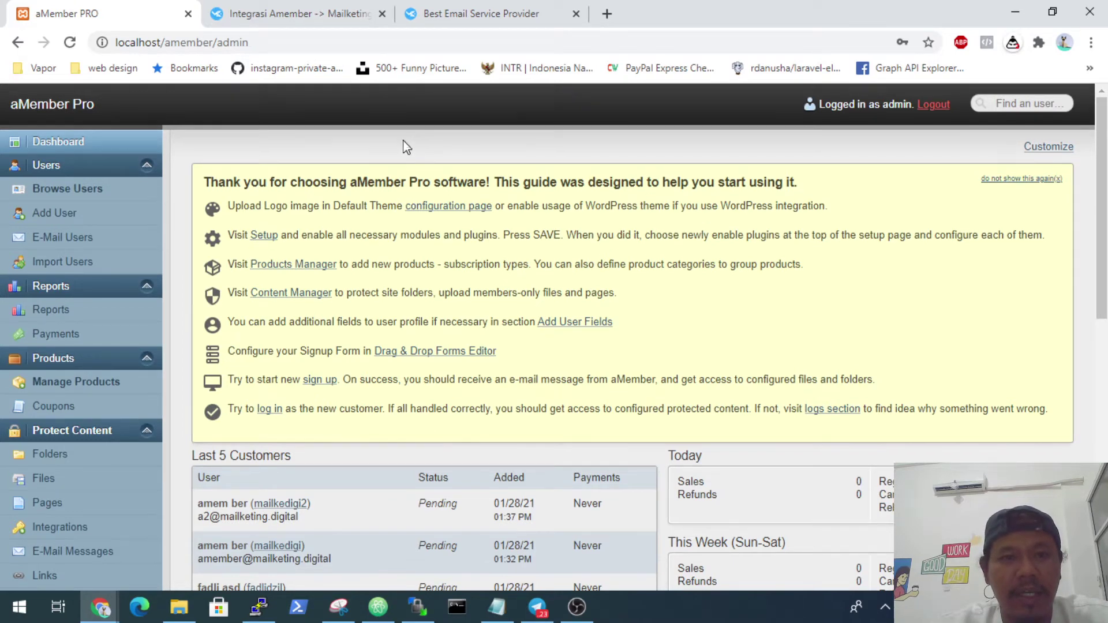
Review the "Integrasi Amember -> Mailketing" guide and find its integration file download link.
left_click(311, 10)
scroll(369, 239, "up", 1)
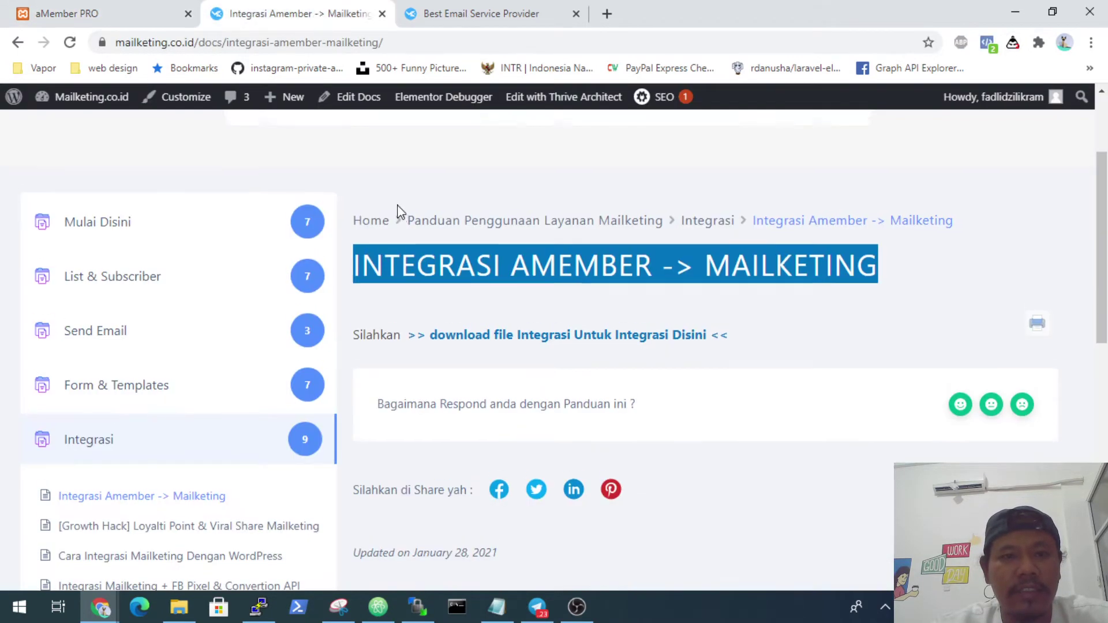
scroll(387, 258, "up", 1)
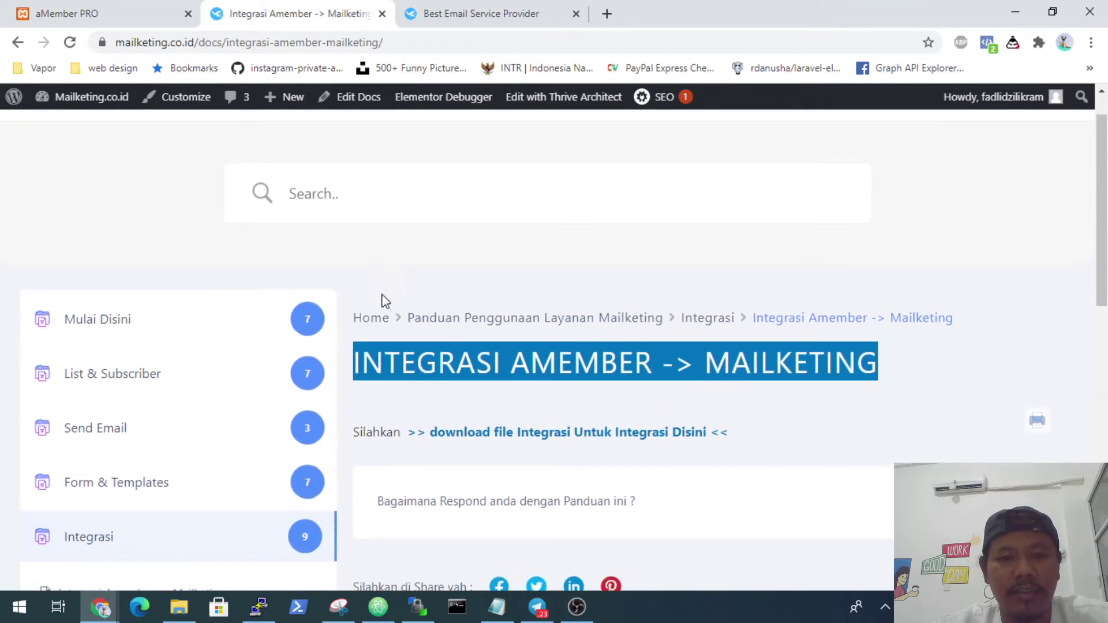
scroll(384, 299, "down", 1)
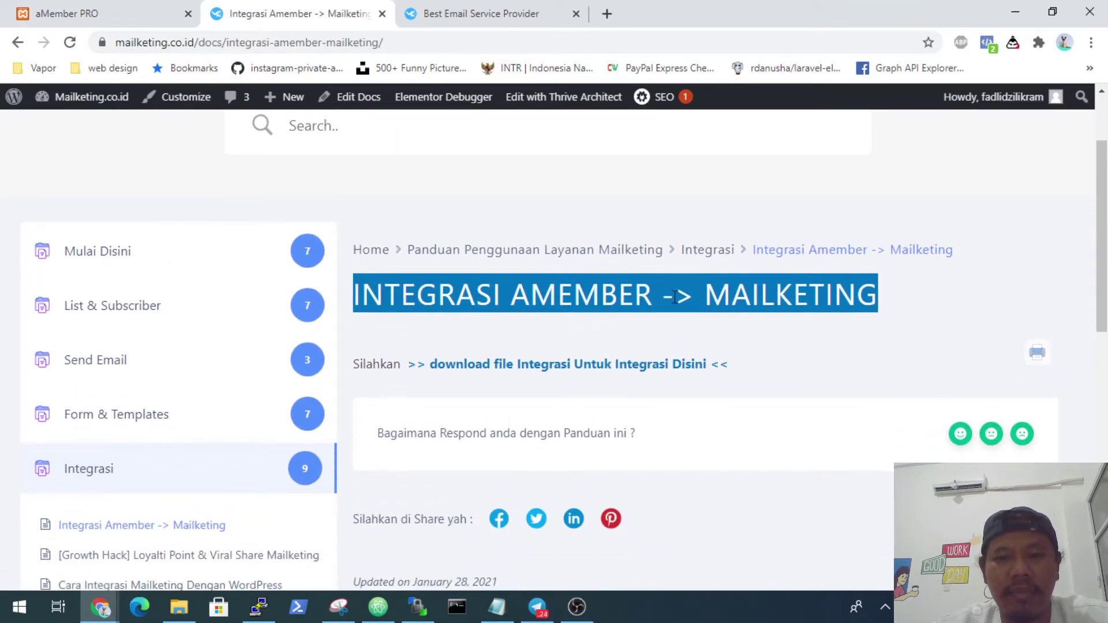
scroll(742, 305, "down", 1)
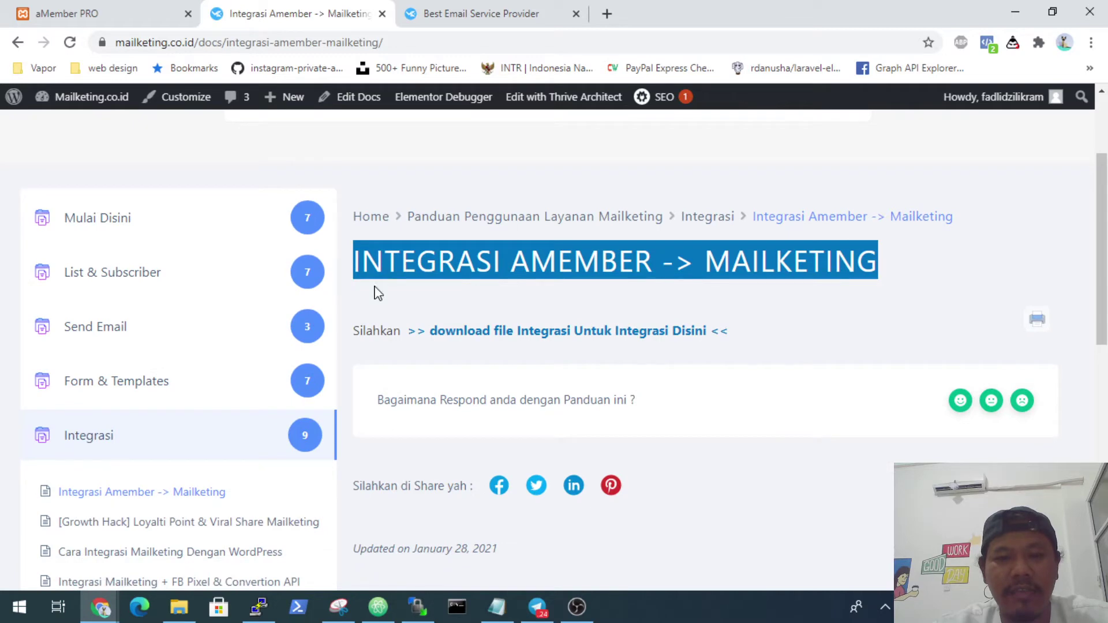
double_click(371, 332)
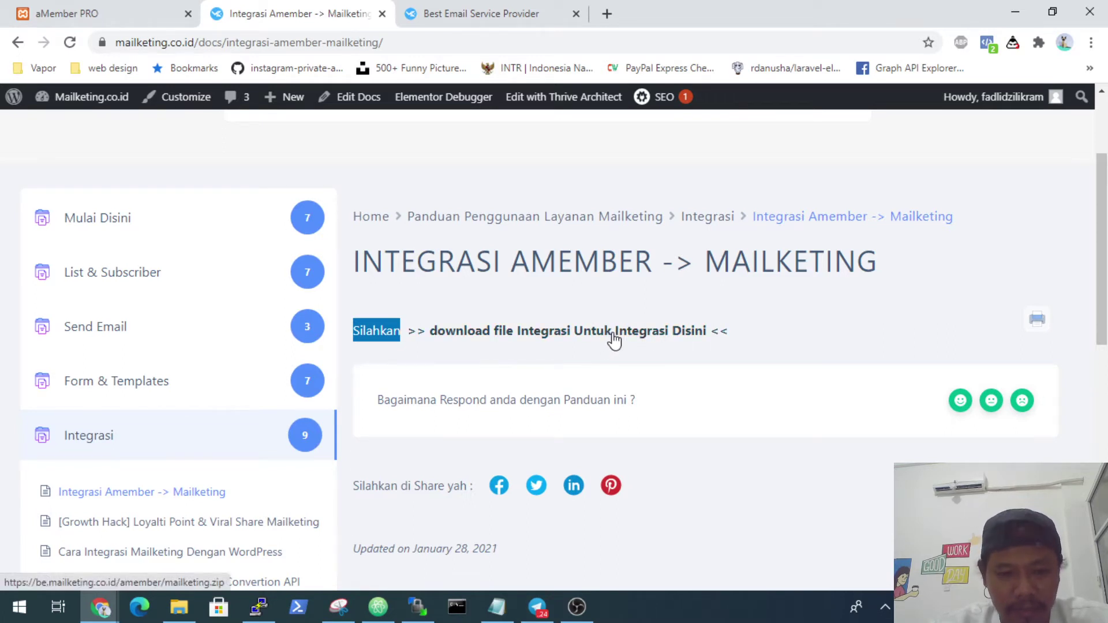
Switch to File Explorer and extract mailketing.zip into the xampp/htdocs/amember folder.
left_click(179, 606)
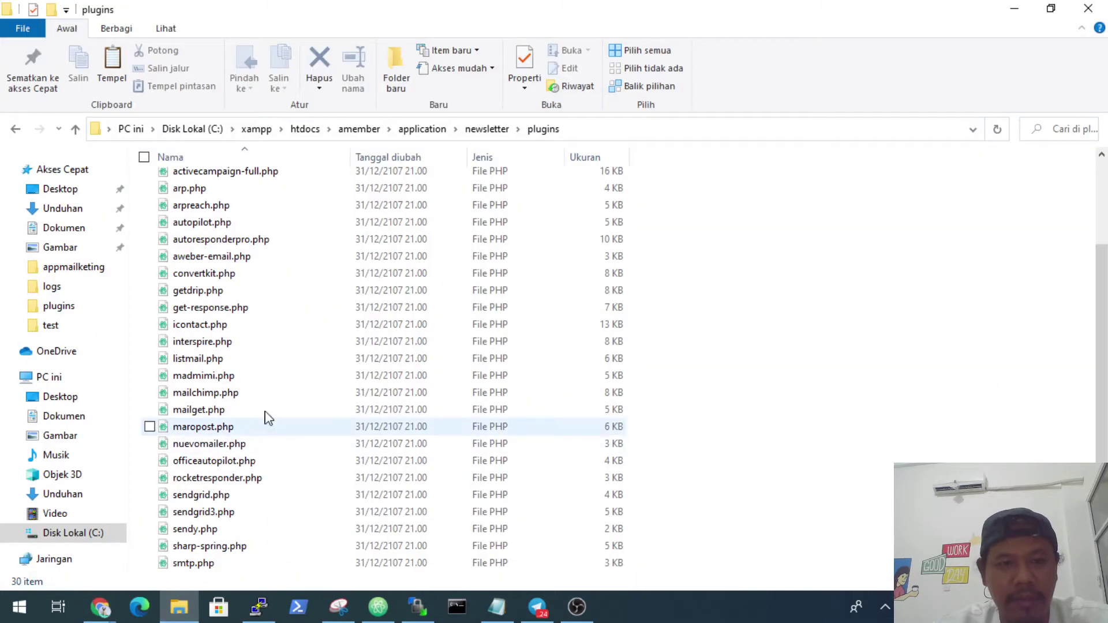
left_click(349, 130)
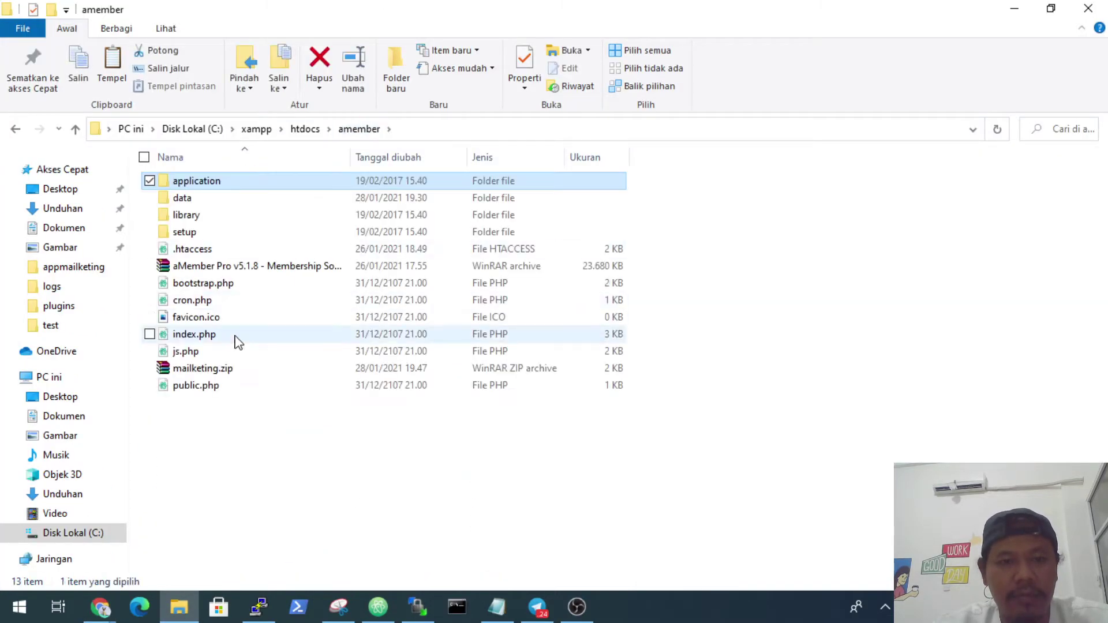
left_click(210, 375)
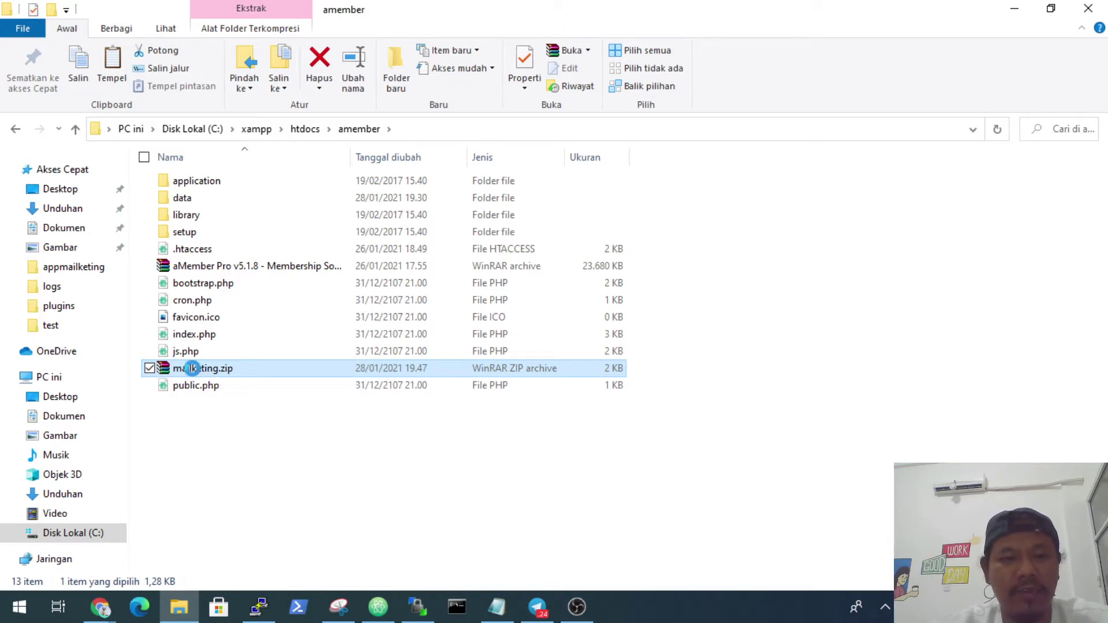
right_click(193, 374)
left_click(149, 92)
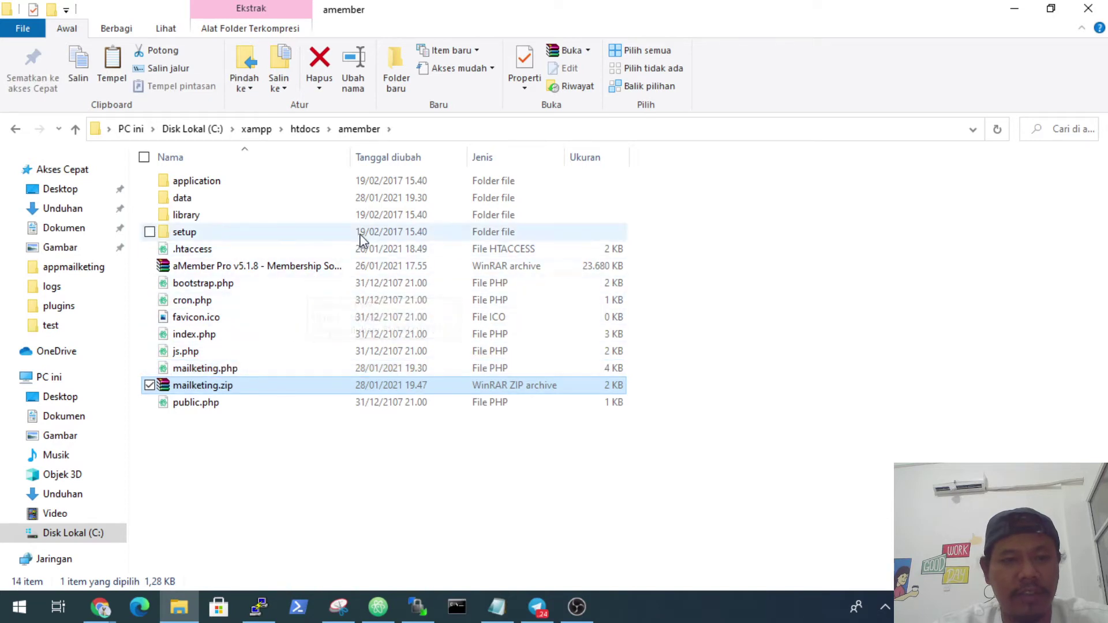
Copy the extracted mailketing.php file from the amember folder.
left_click(234, 370)
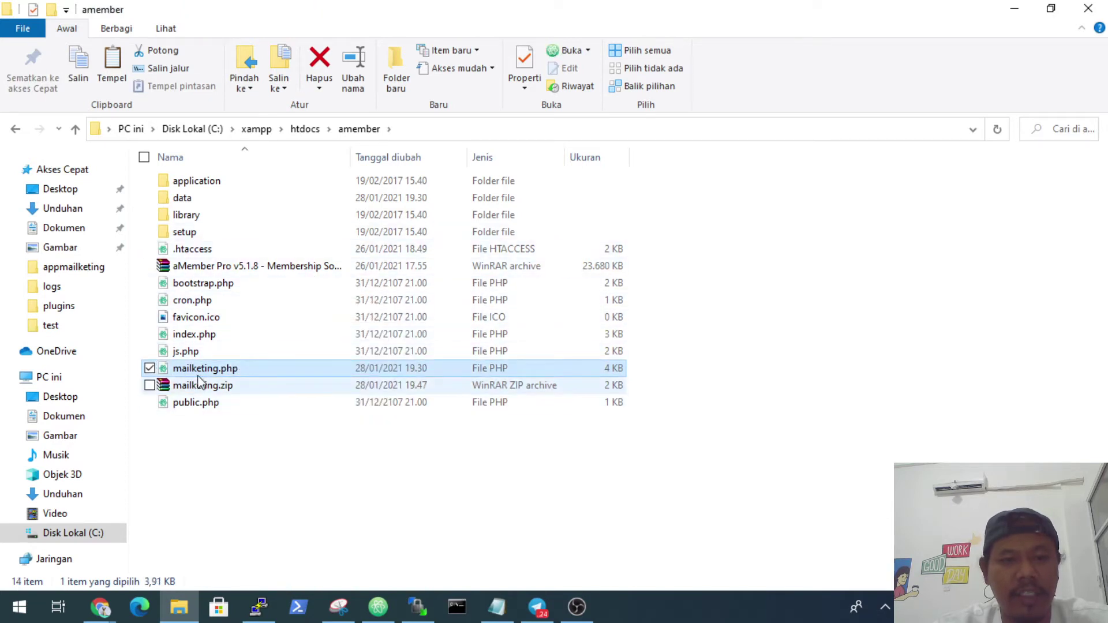
right_click(231, 371)
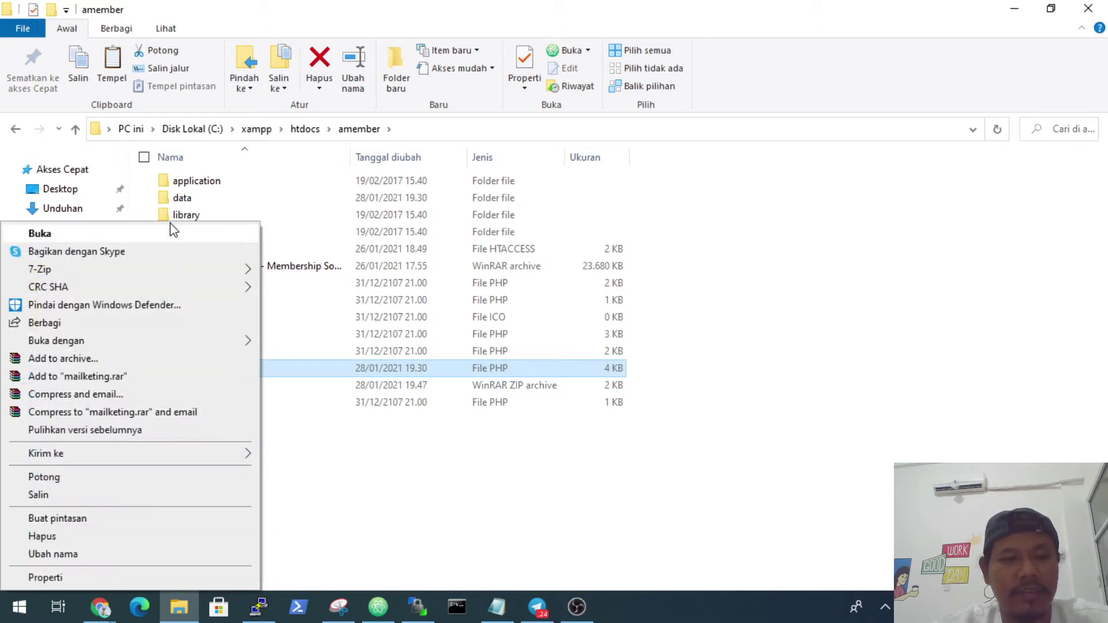
left_click(107, 500)
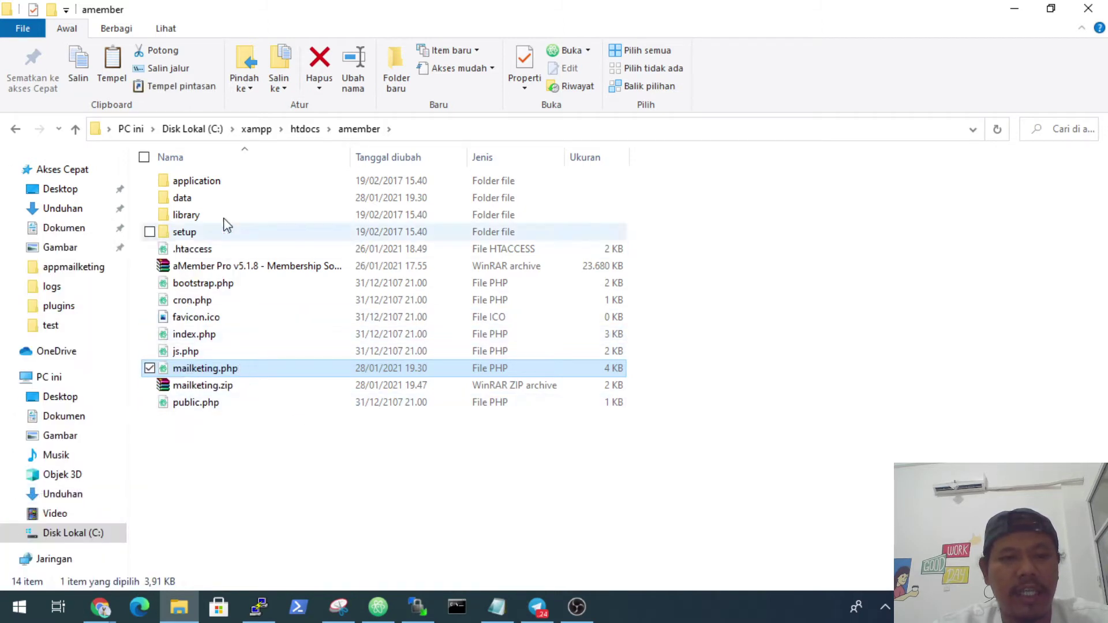
Look through the plugin files in amember's application/newsletter/plugins folder.
double_click(211, 186)
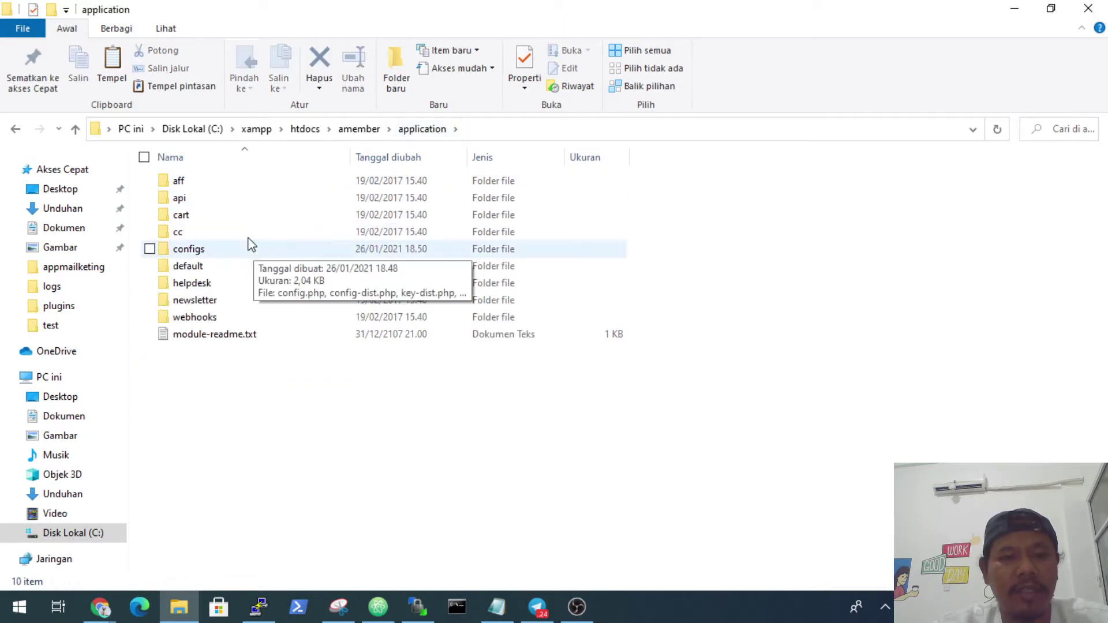
double_click(189, 303)
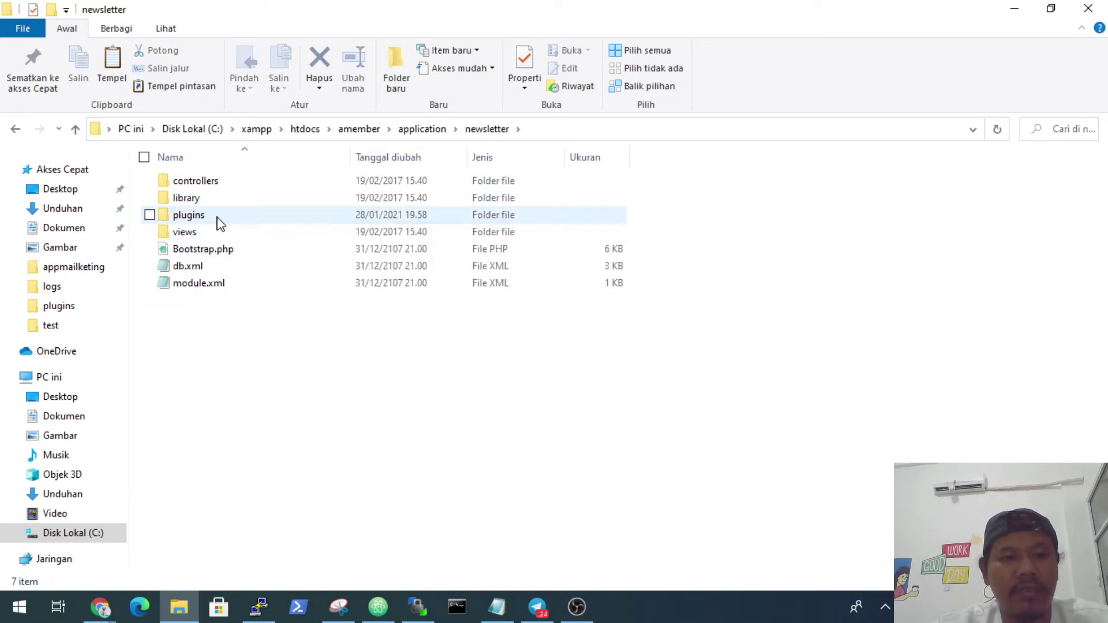
double_click(216, 220)
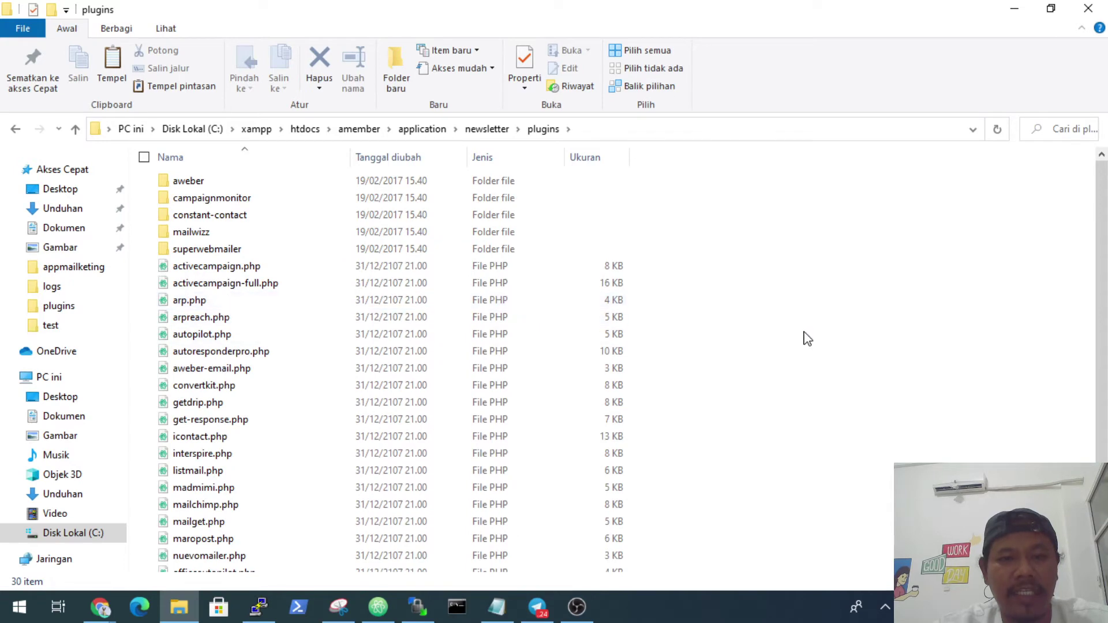
scroll(803, 341, "down", 2)
scroll(804, 343, "up", 2)
From the amember folder, go to application/newsletter/plugins and paste the copied mailketing.php file there.
left_click(359, 129)
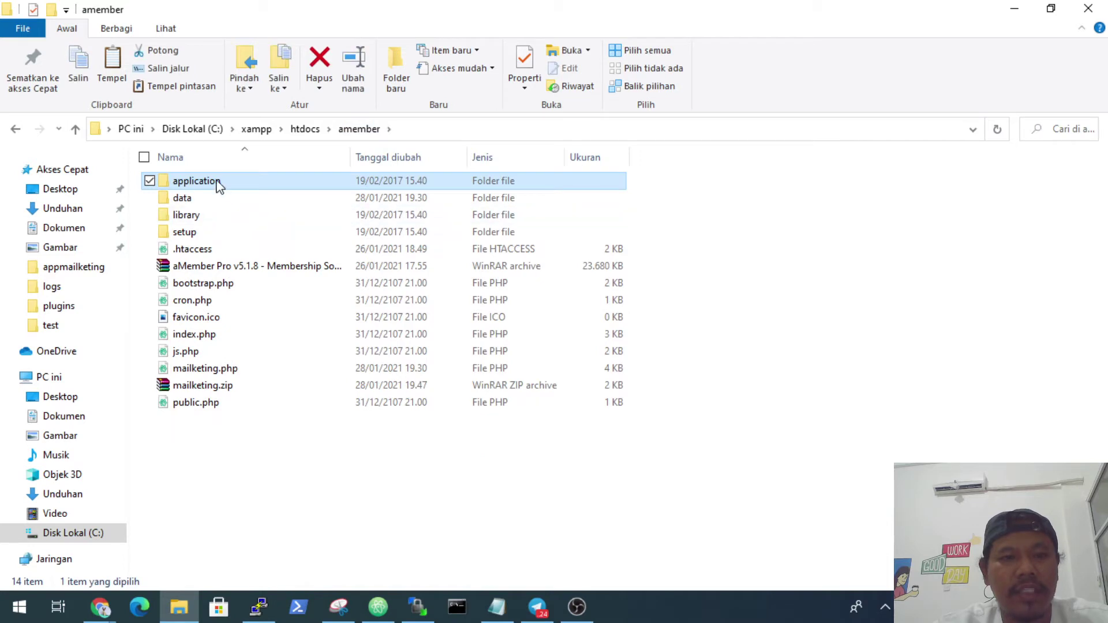
double_click(218, 182)
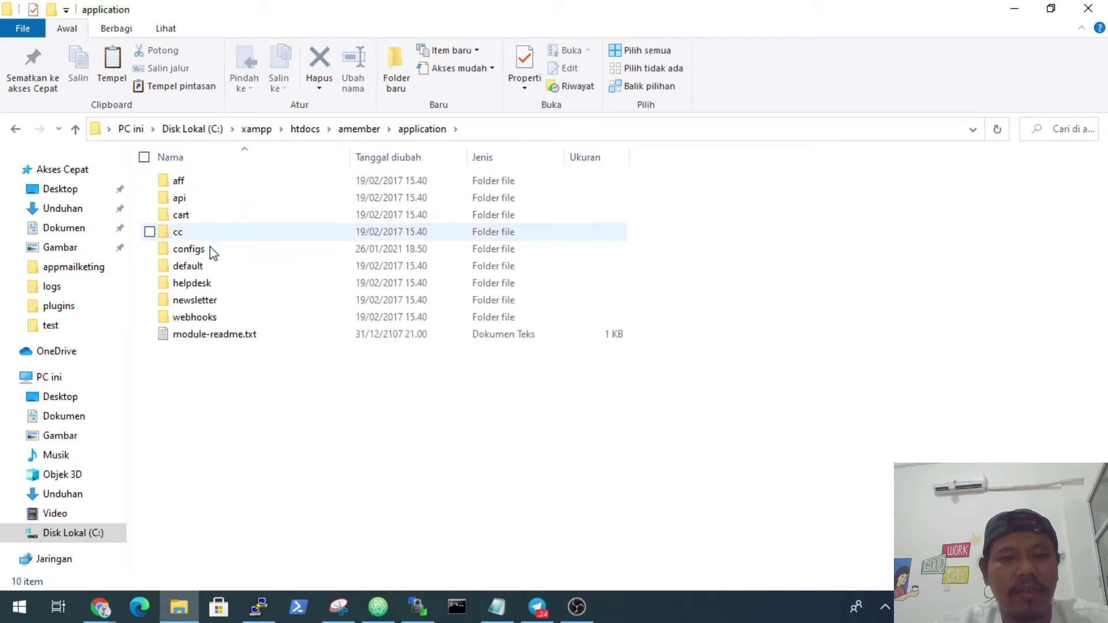
double_click(204, 301)
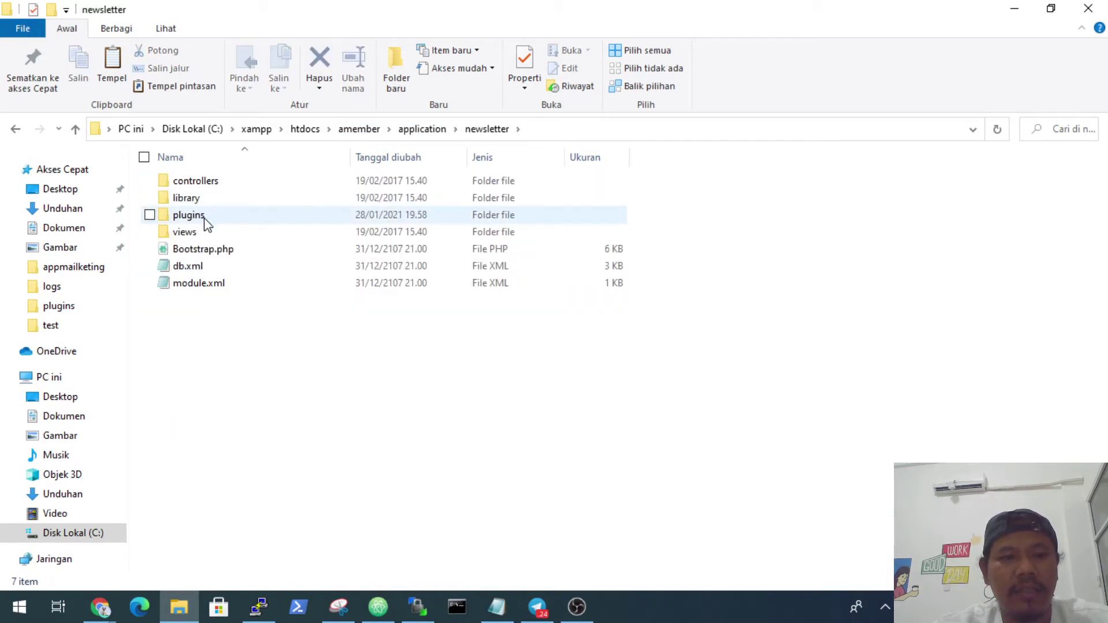
double_click(205, 219)
scroll(539, 392, "down", 2)
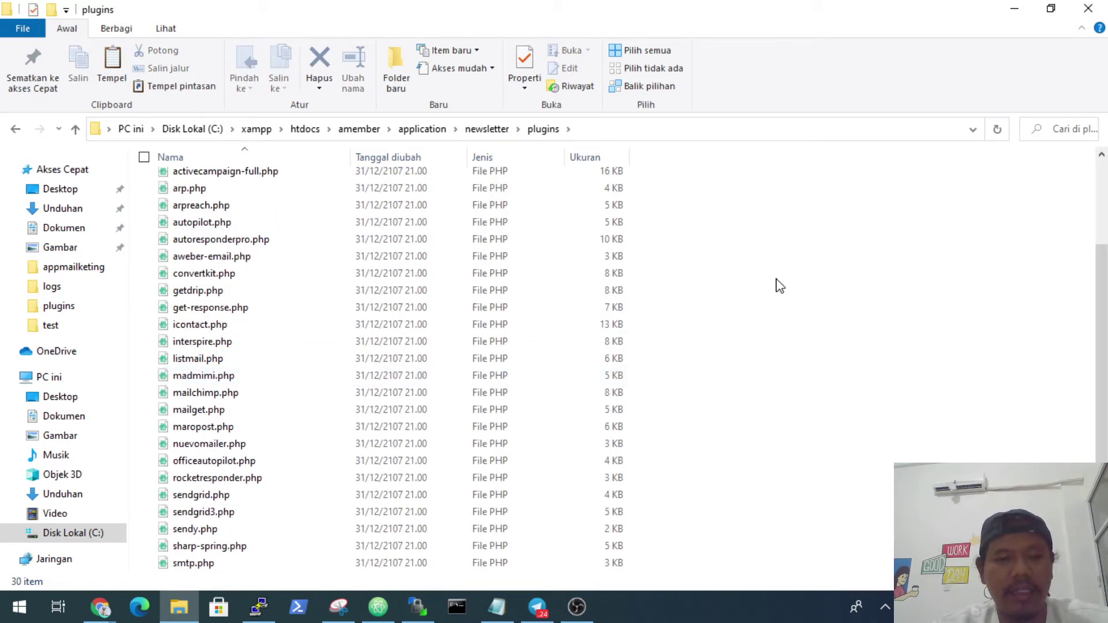
key("ctrl+v")
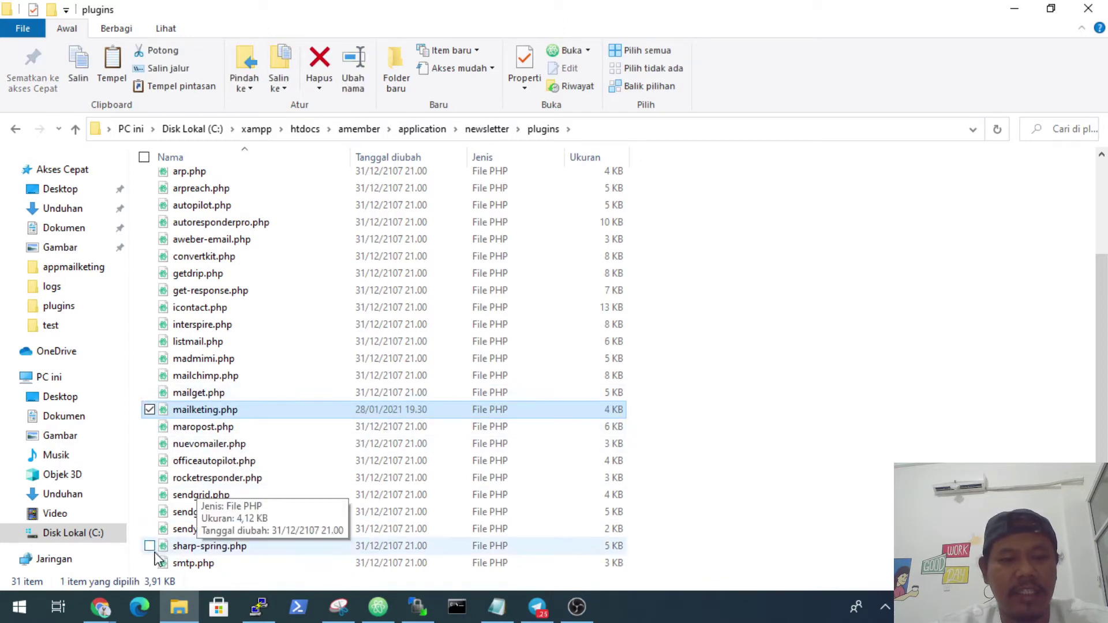
Switch back to Chrome and return to the aMember Pro admin dashboard.
mouse_move(102, 610)
left_click(247, 542)
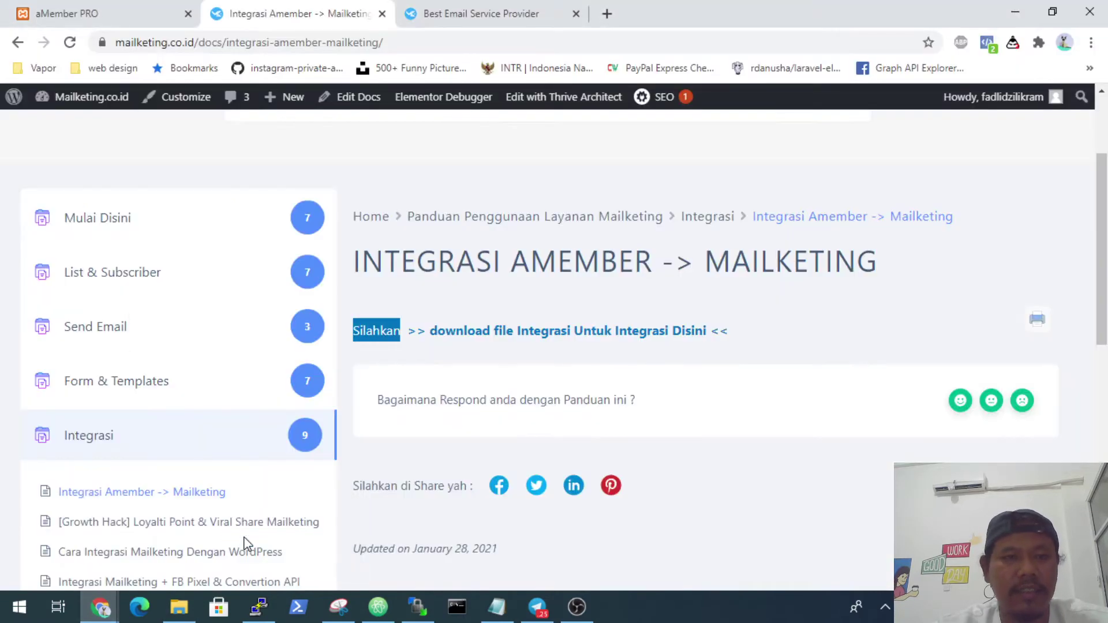
scroll(334, 173, "up", 3)
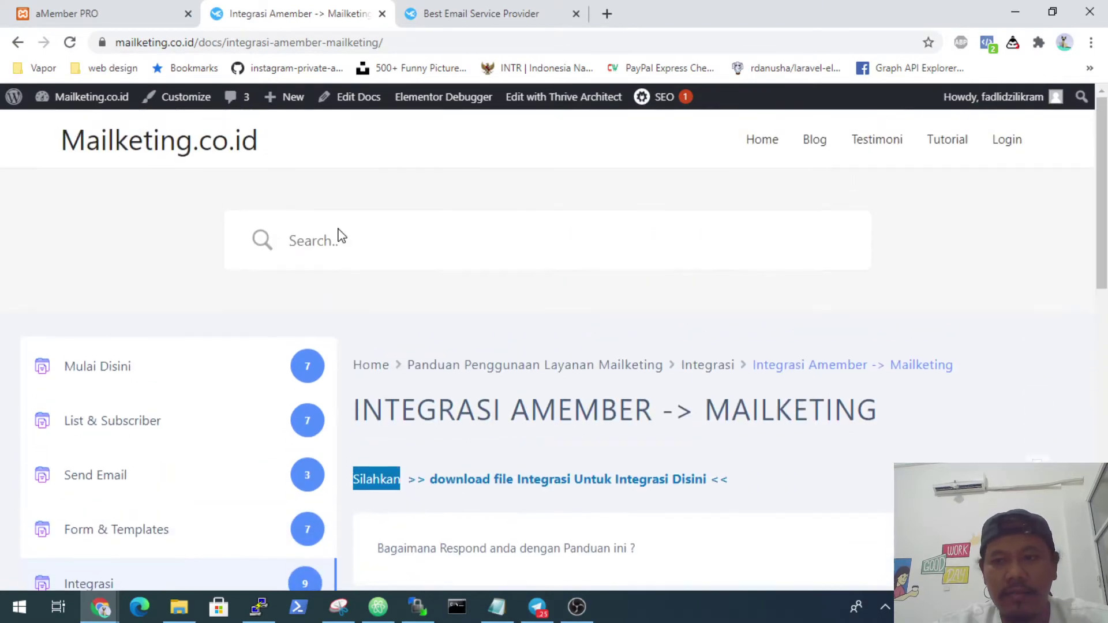
left_click(84, 14)
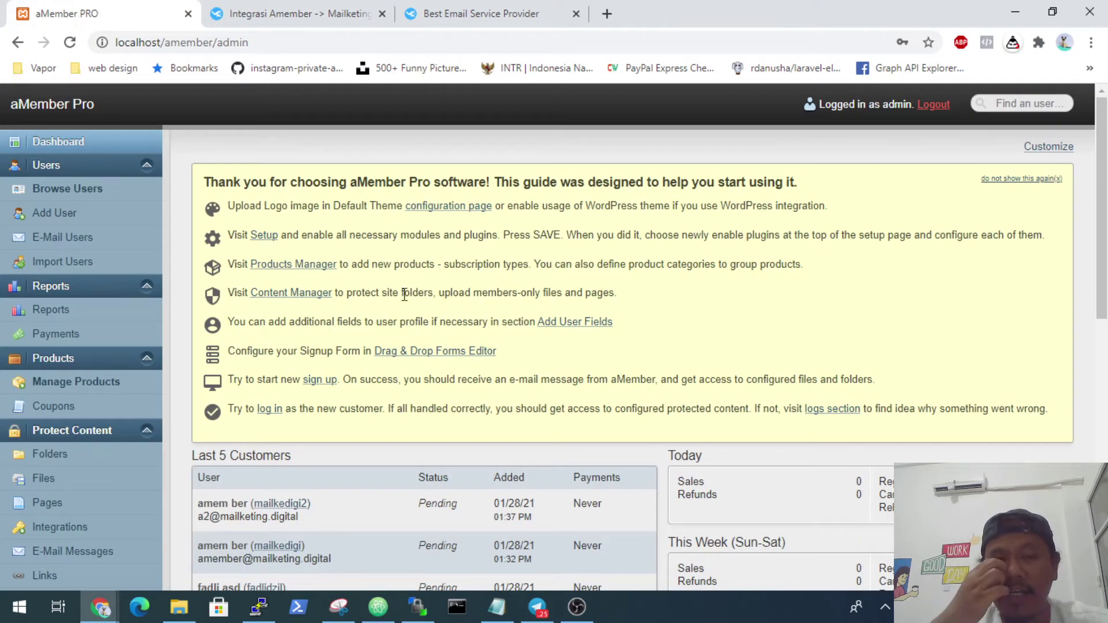
scroll(404, 294, "down", 1)
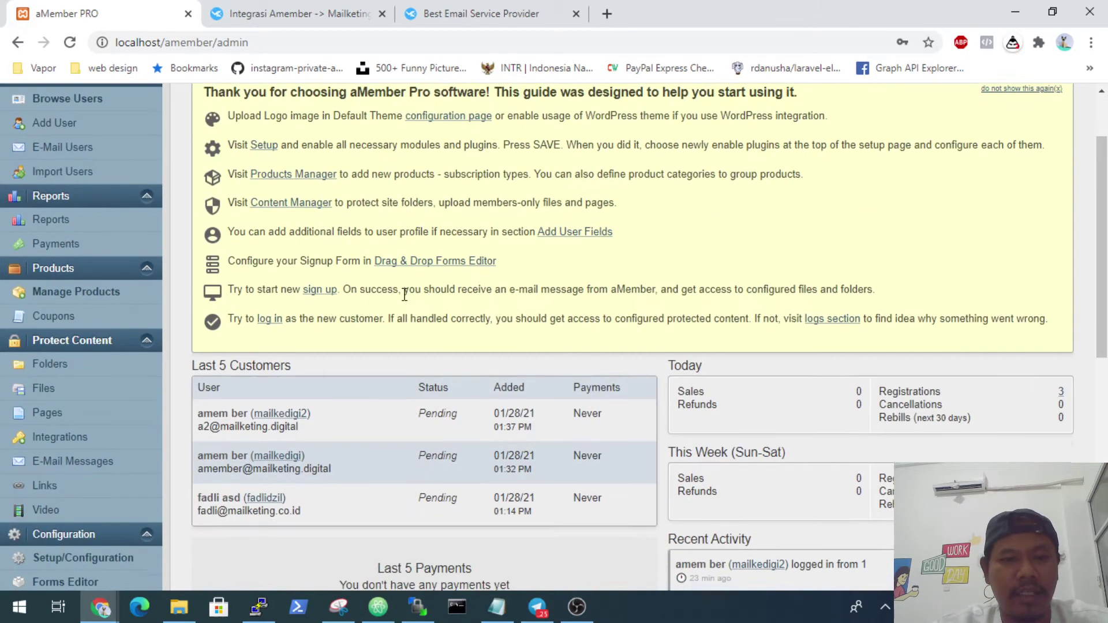
scroll(404, 294, "up", 1)
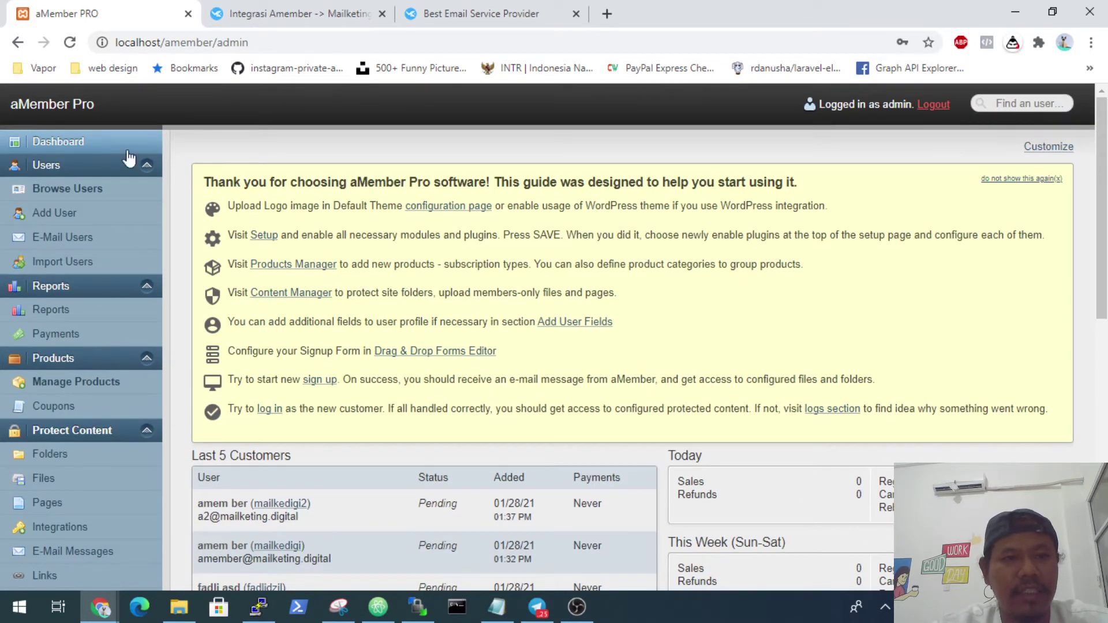
Open the Plugins page of aMember's Setup/Configuration.
scroll(168, 391, "down", 3)
scroll(169, 391, "down", 2)
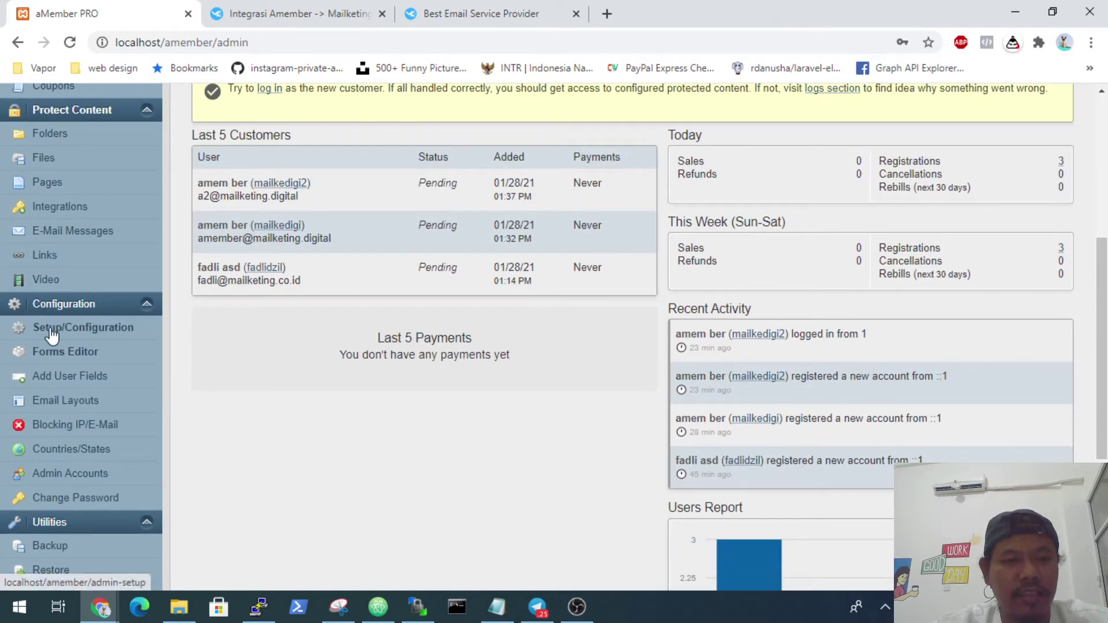
left_click(55, 330)
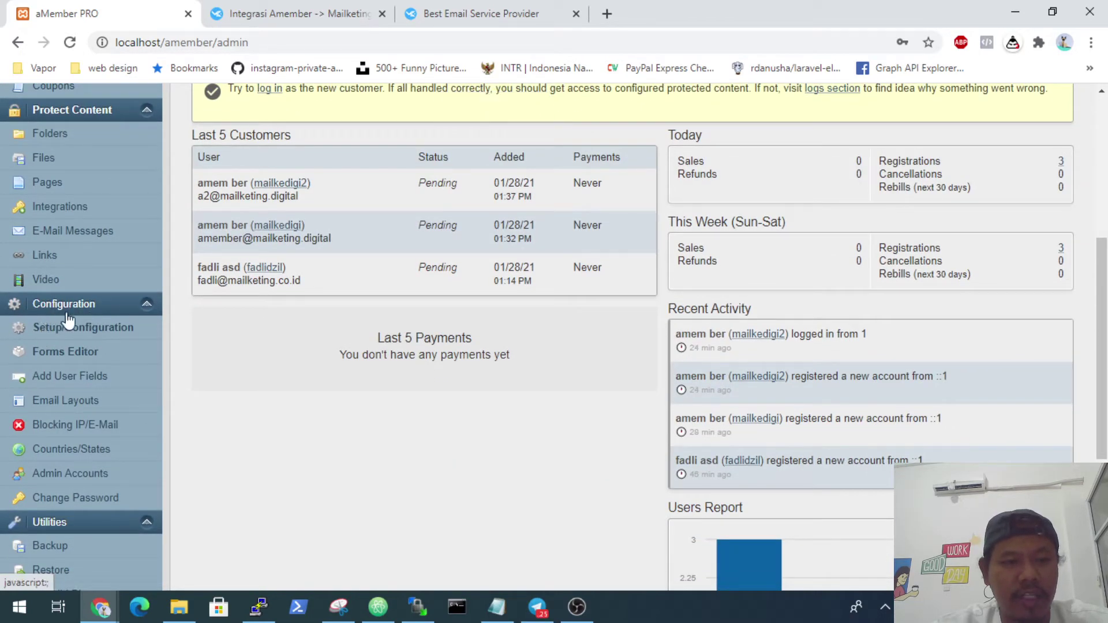
left_click(47, 330)
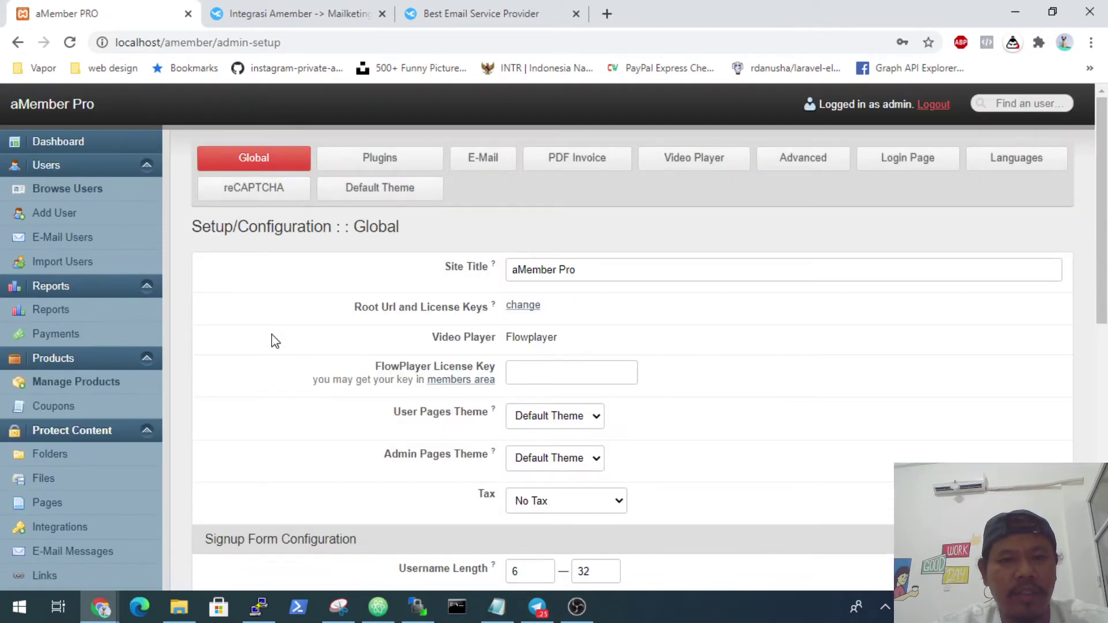
left_click(385, 164)
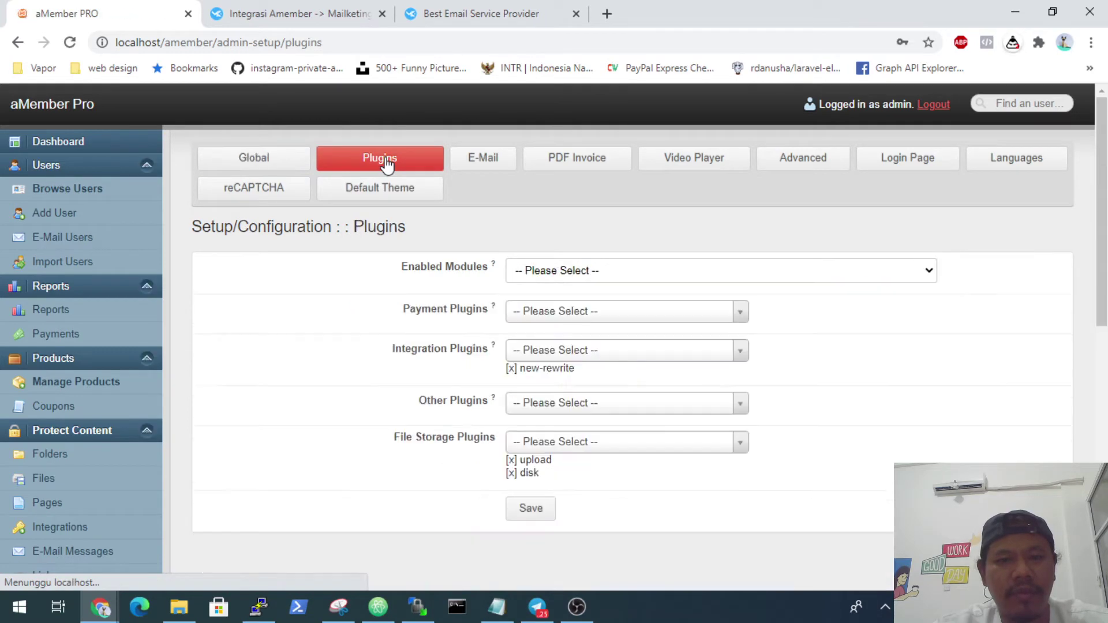
scroll(375, 341, "down", 1)
scroll(375, 341, "up", 1)
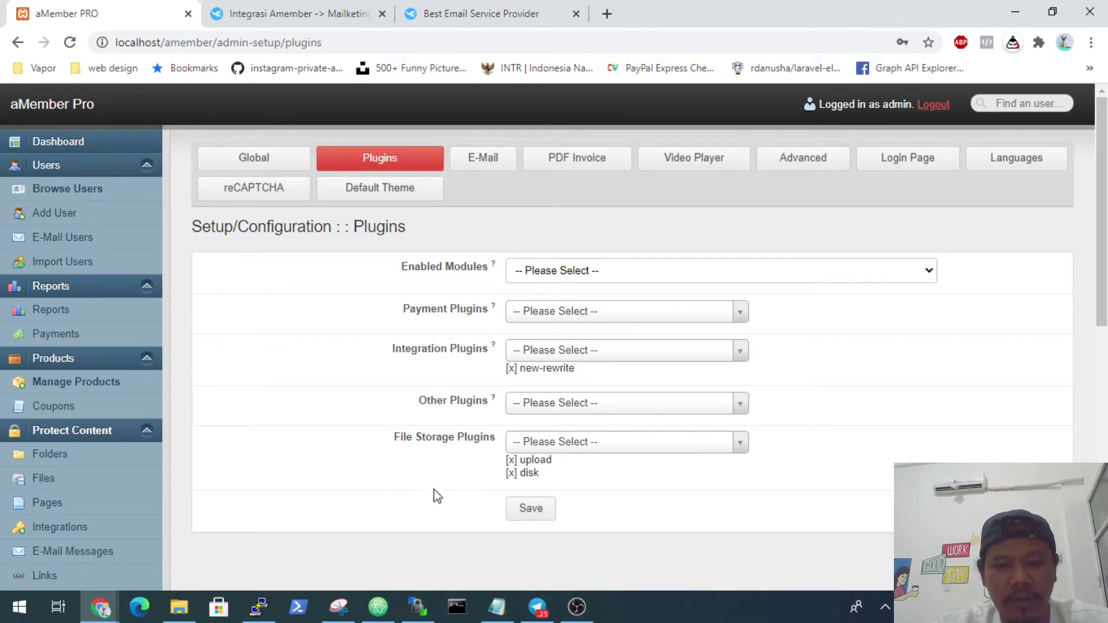
Enable the newsletter module for sending and receiving e-mail messages to customers, and save the plugin settings.
triple_click(461, 273)
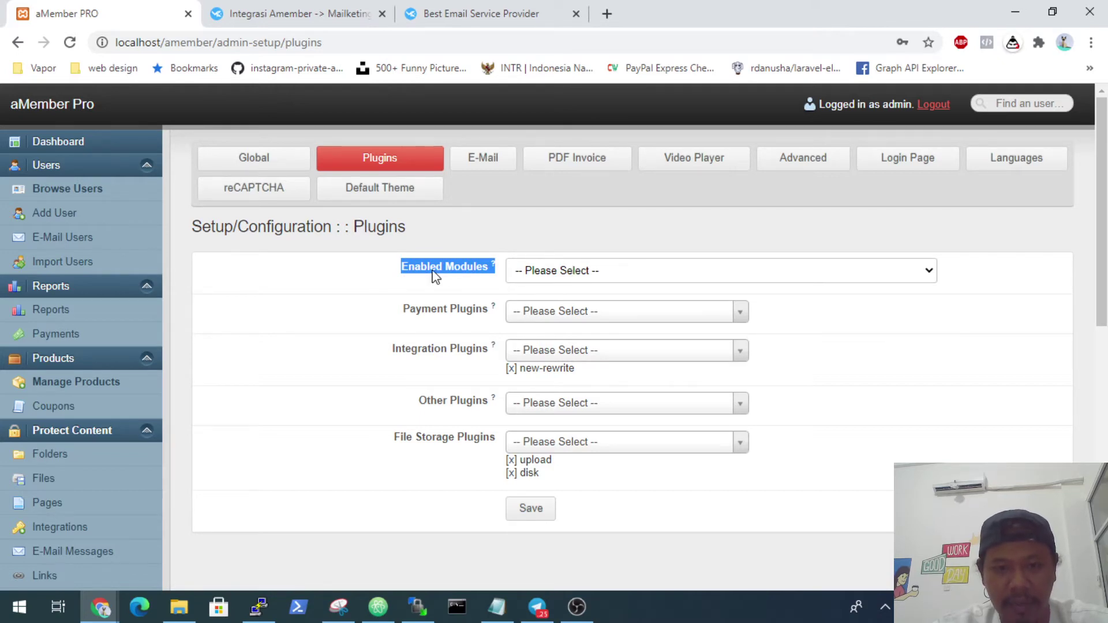
left_click(574, 280)
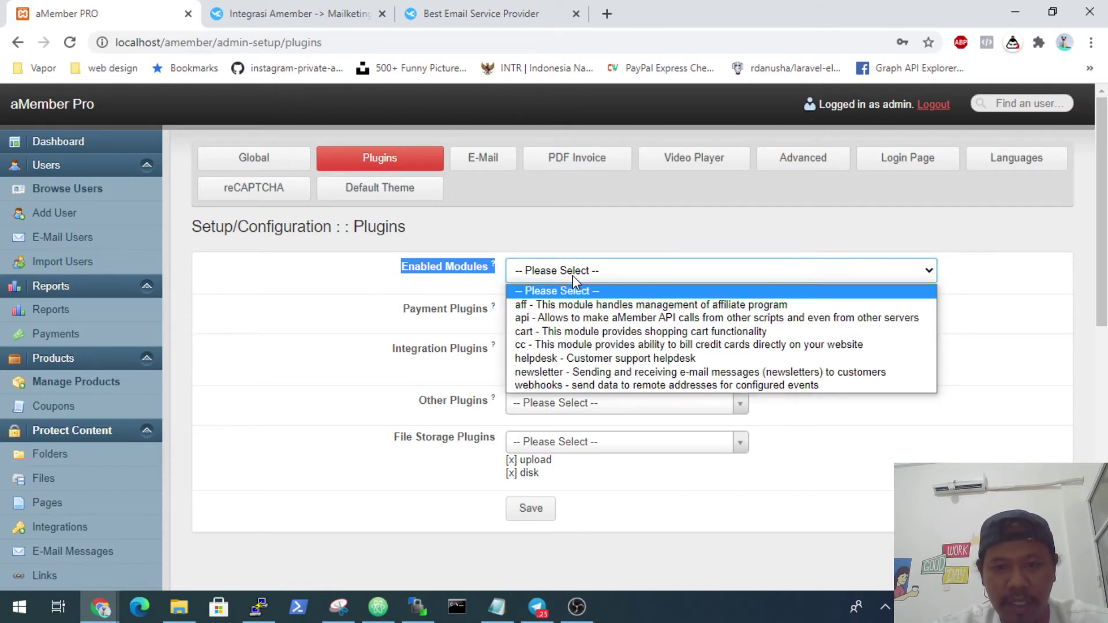
left_click(562, 375)
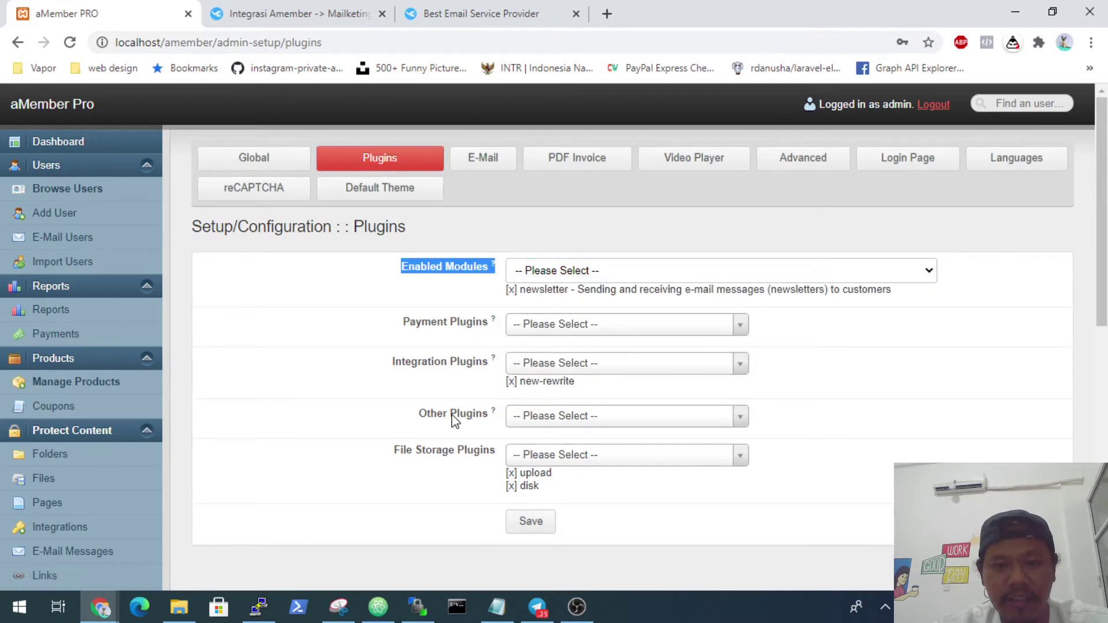
scroll(491, 473, "down", 1)
left_click(526, 507)
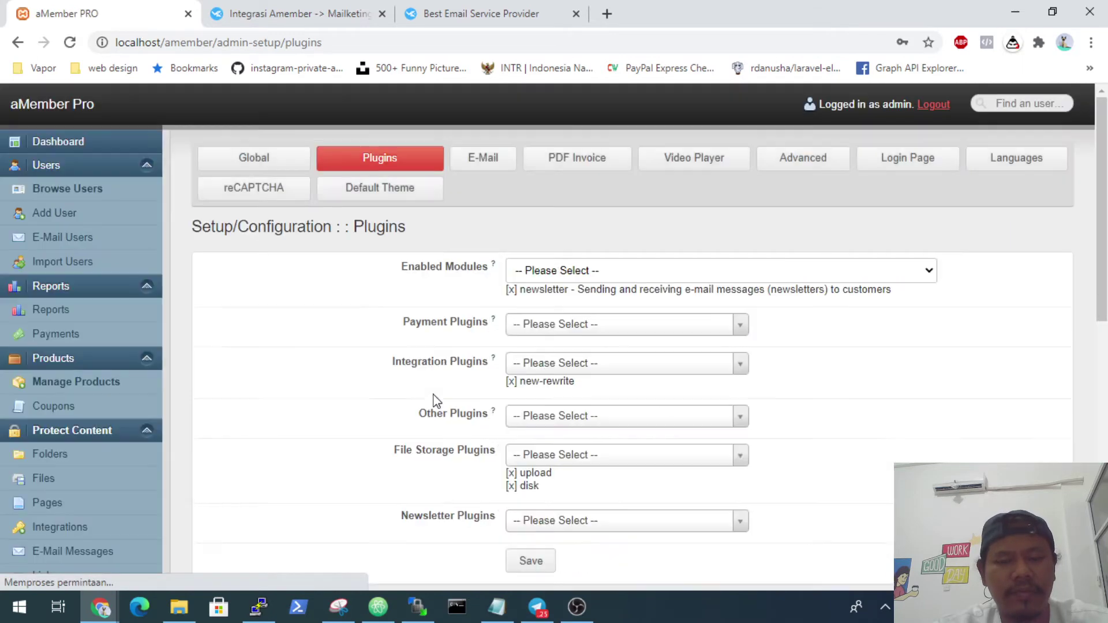
scroll(416, 448, "down", 1)
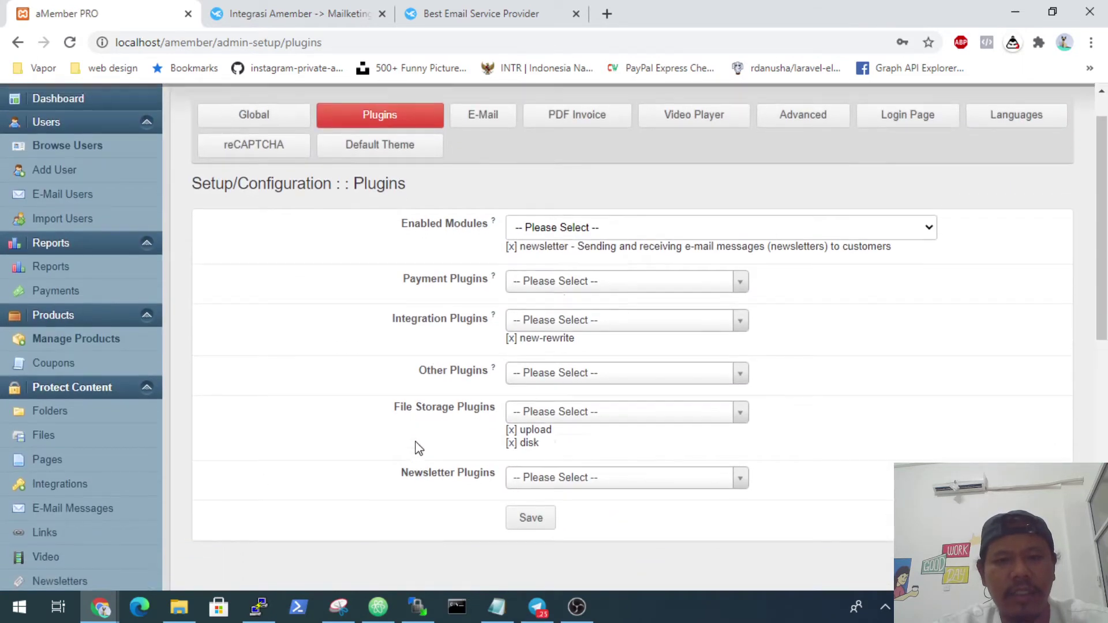
Enable the mailketing newsletter plugin on the Plugins page and save the settings.
scroll(440, 338, "down", 2)
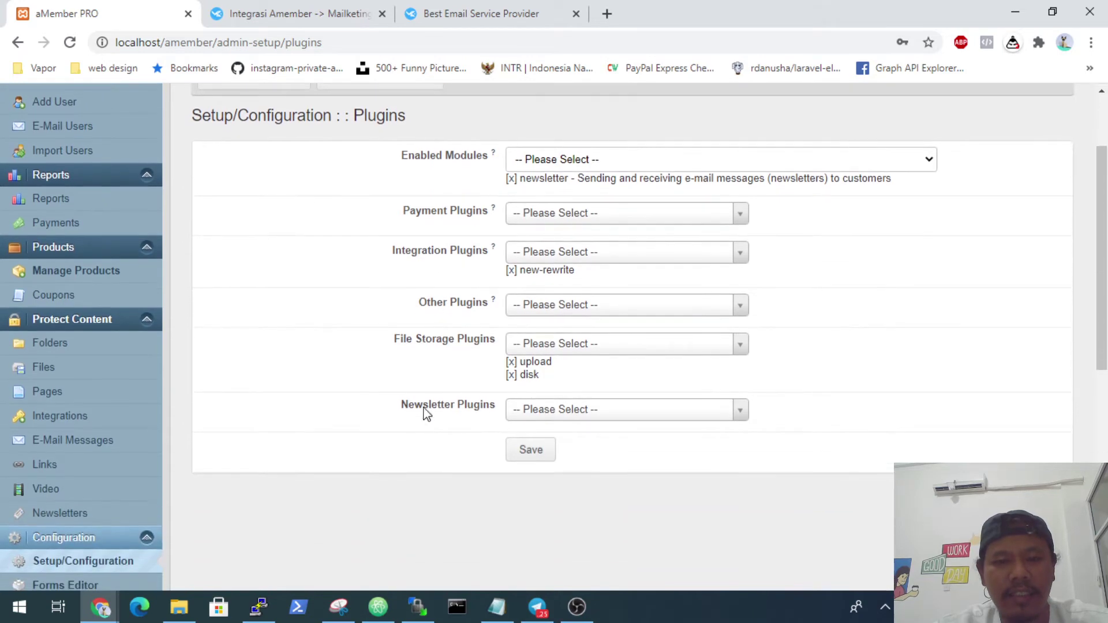
left_click_drag(402, 411, 489, 421)
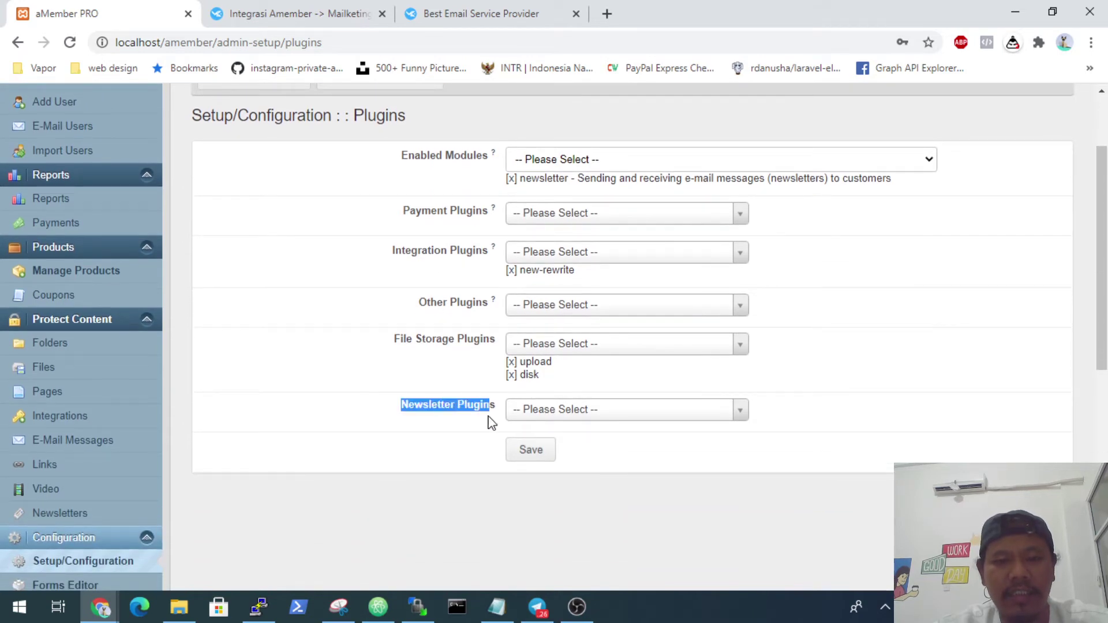
left_click(551, 422)
scroll(586, 350, "down", 5)
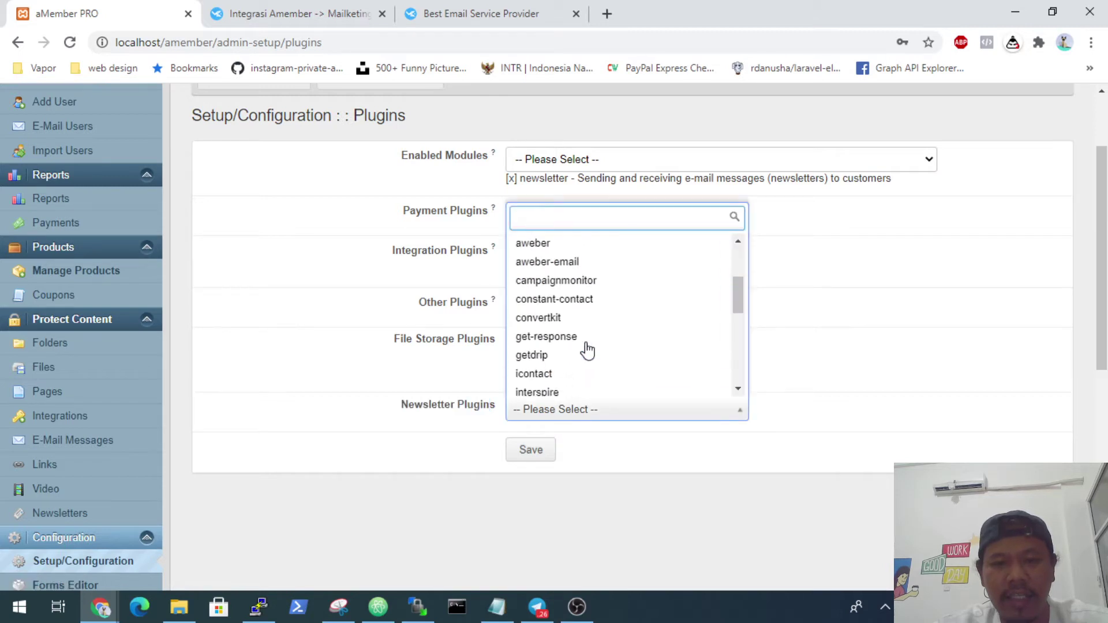
scroll(587, 350, "down", 2)
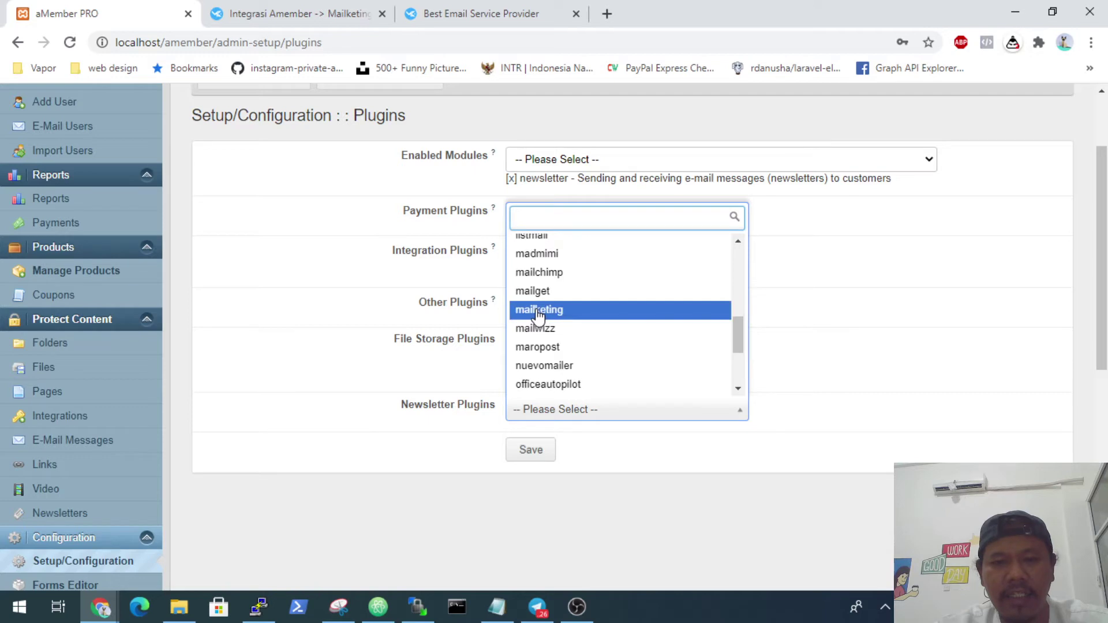
left_click(539, 311)
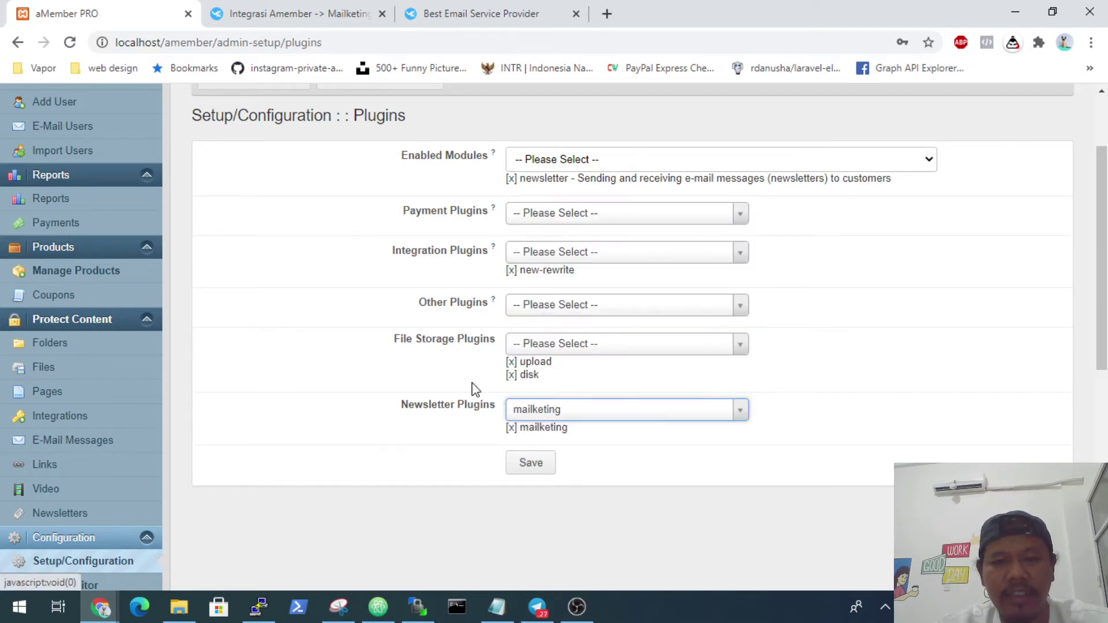
left_click(526, 464)
left_click(527, 463)
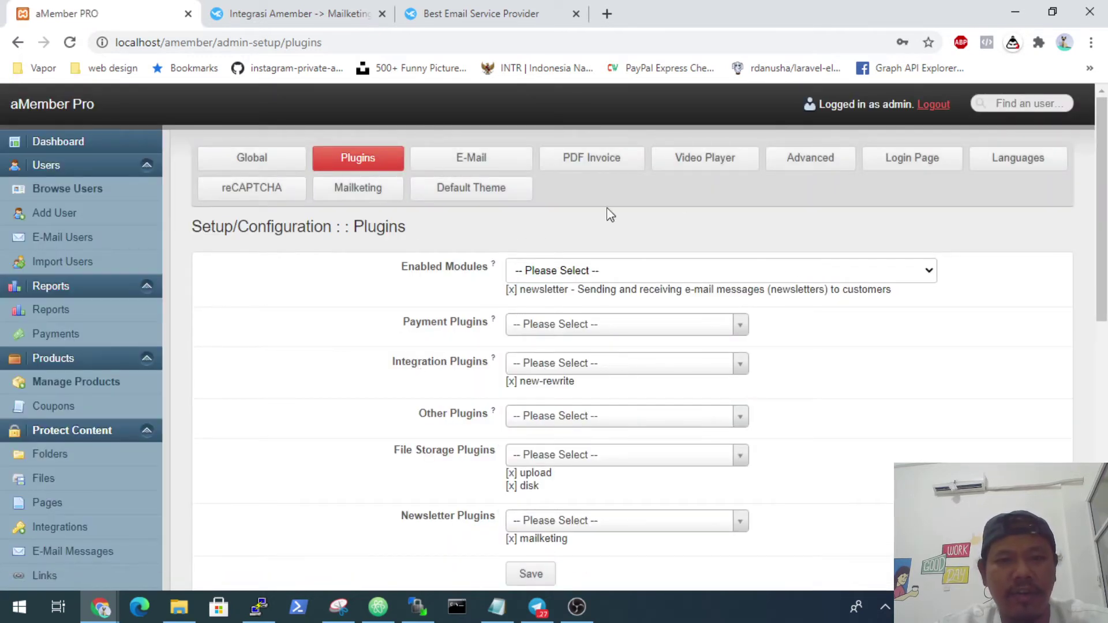
Open the Mailketing page of Setup/Configuration and read its readme on where to get the required API token.
left_click(343, 191)
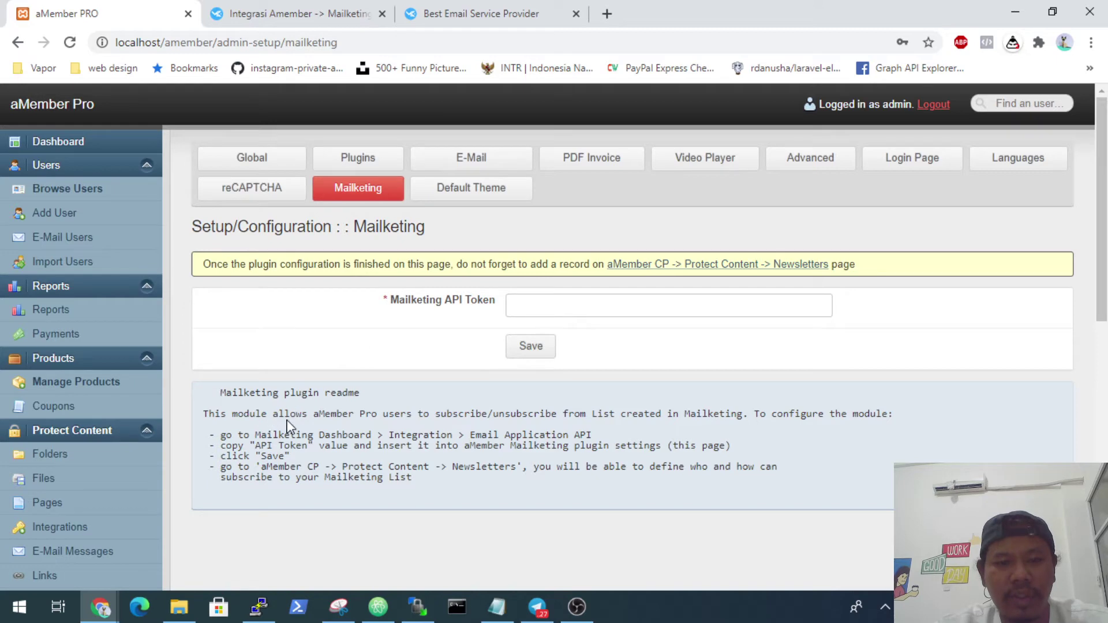
double_click(552, 439)
left_click(582, 439)
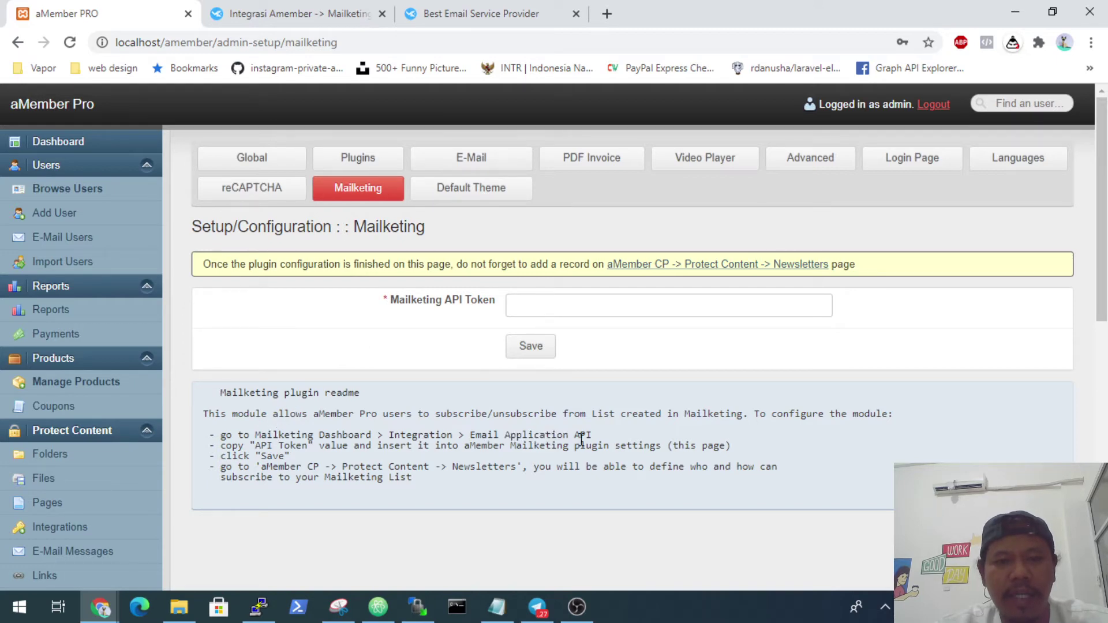
triple_click(465, 301)
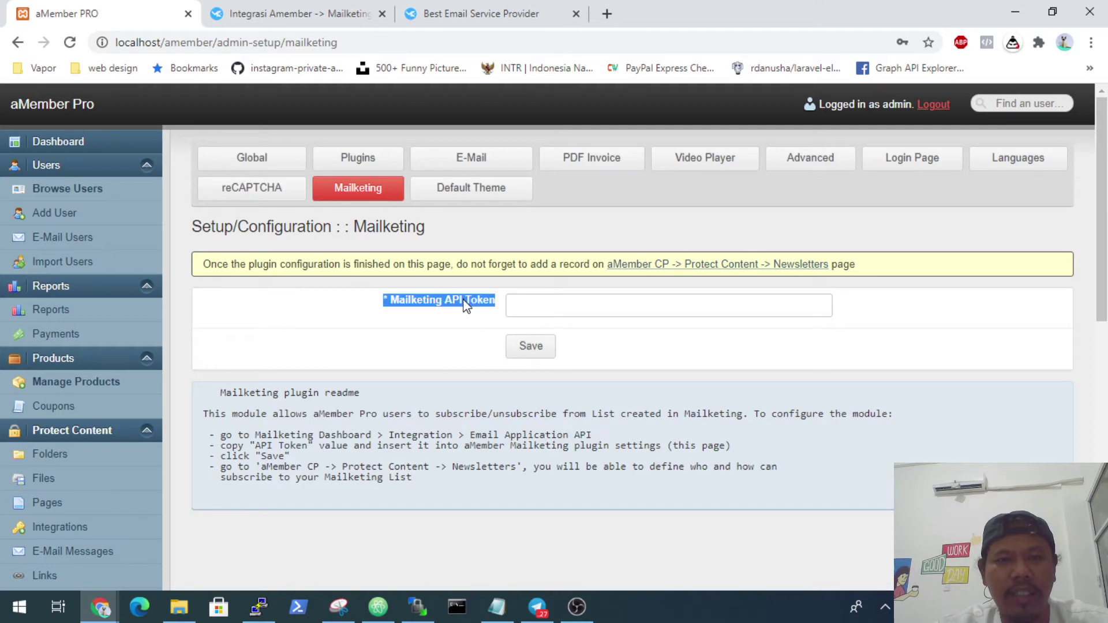
Switch to the Mailketing dashboard and open the Email Application API page under Integrations.
left_click(507, 7)
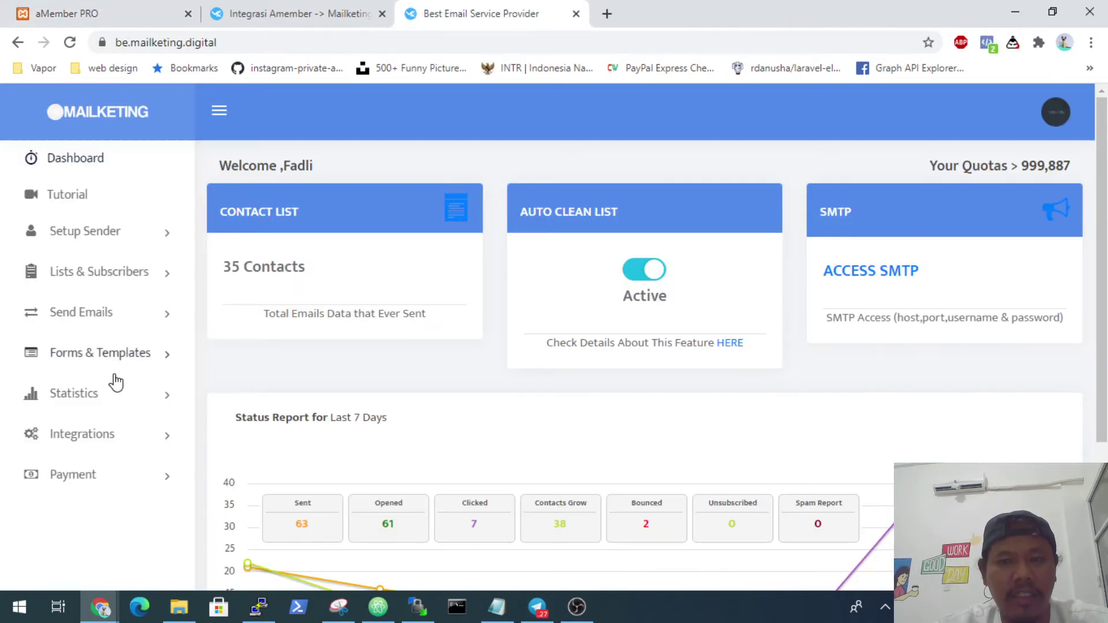
scroll(112, 380, "down", 2)
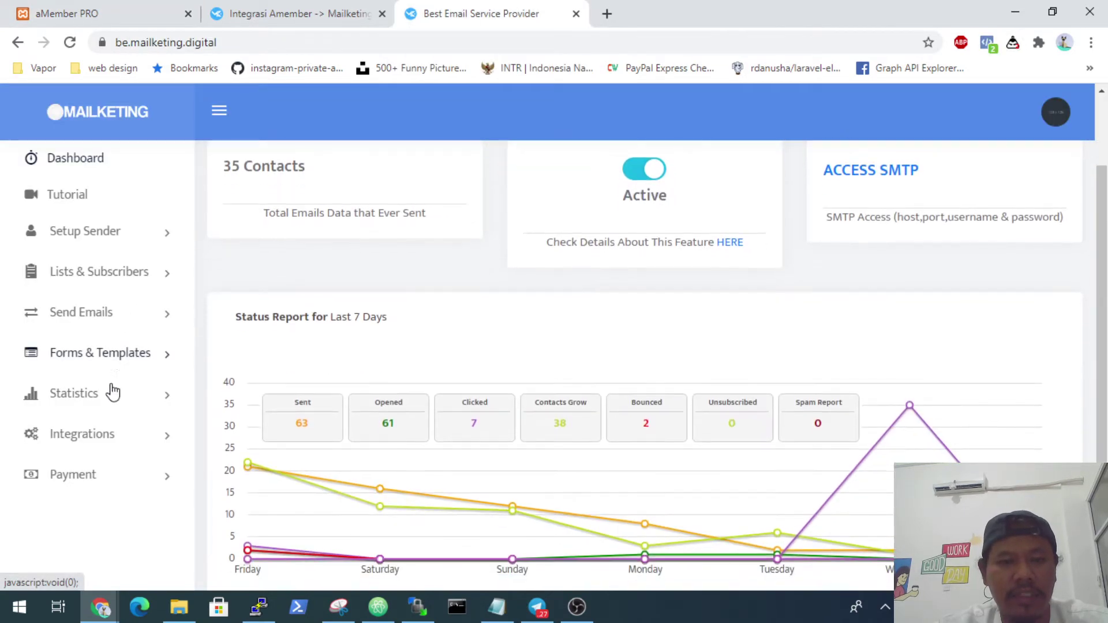
left_click(97, 443)
scroll(91, 470, "down", 1)
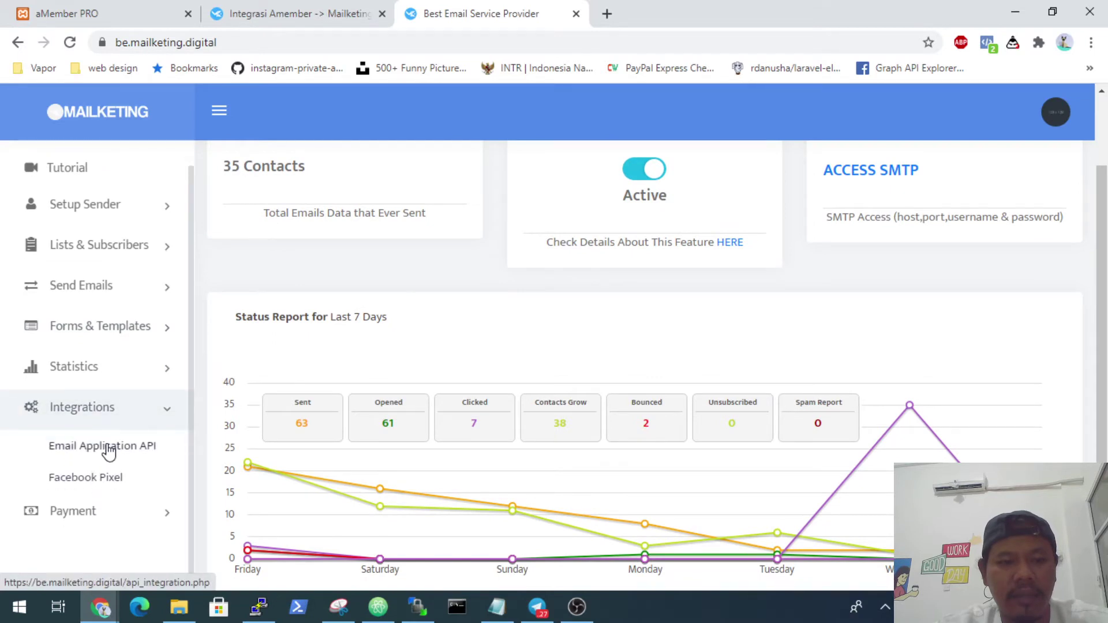
left_click(108, 447)
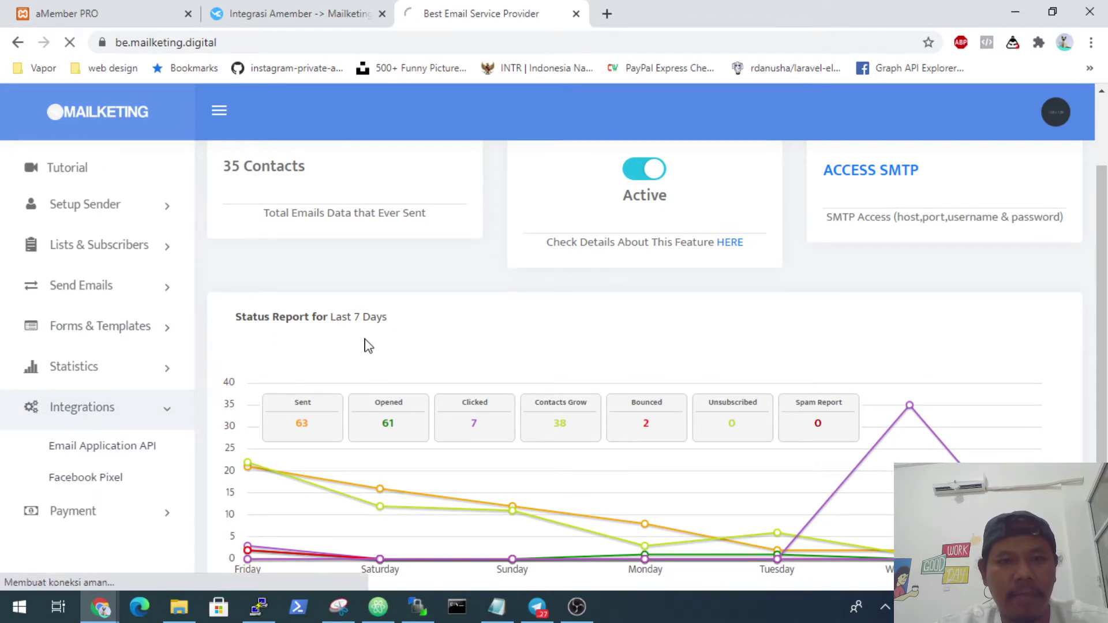
Copy the API token from Mailketing's API Configuration.
scroll(372, 398, "down", 2)
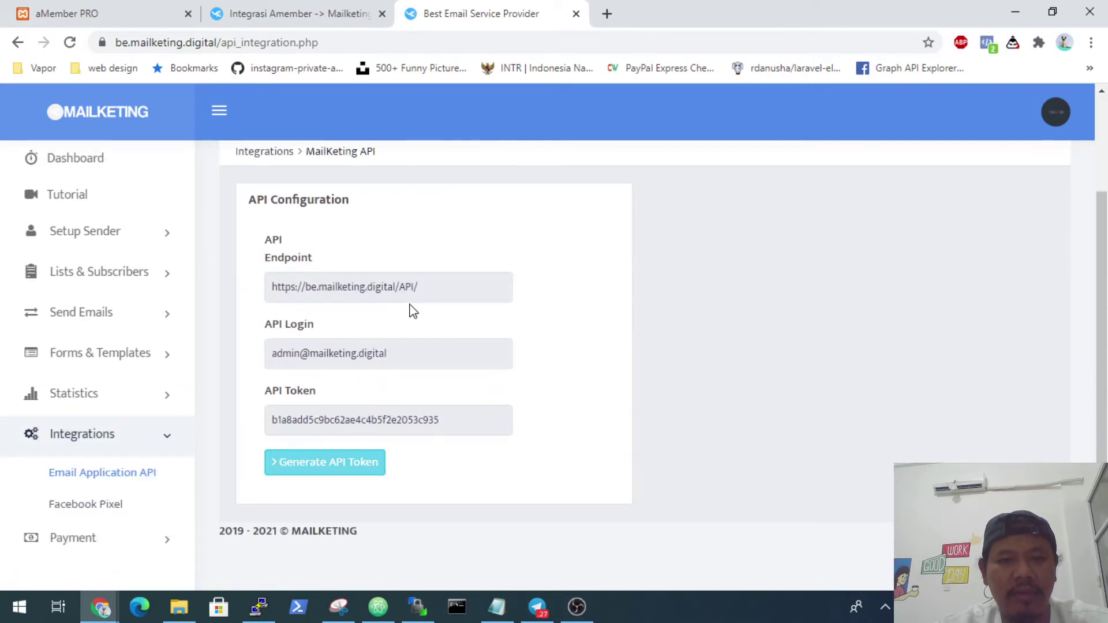
scroll(412, 311, "up", 1)
scroll(393, 401, "down", 1)
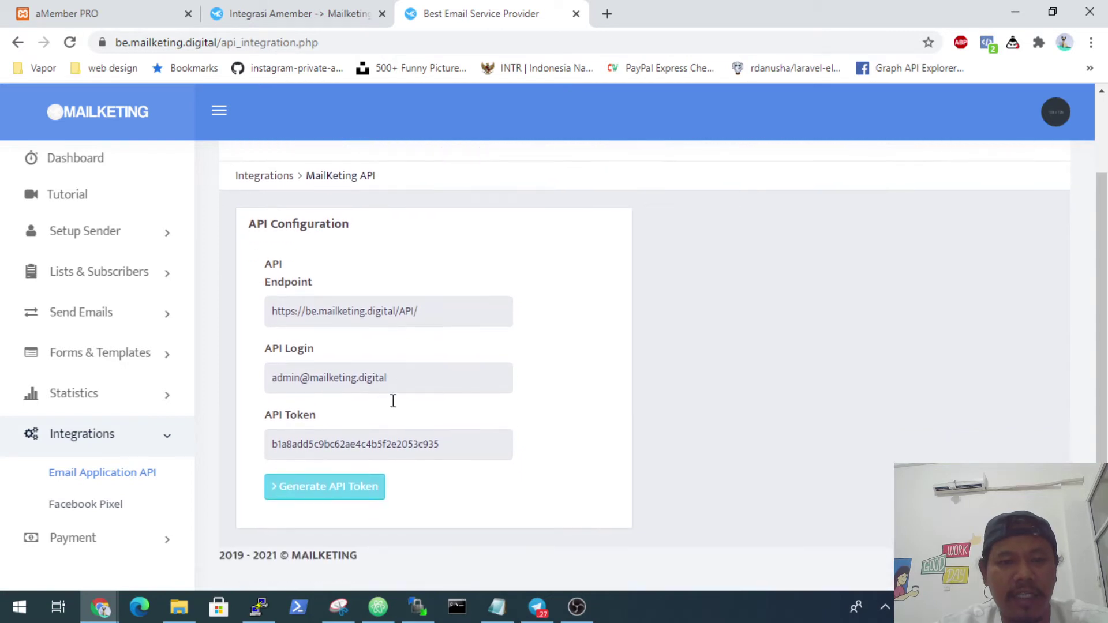
double_click(382, 441)
right_click(383, 441)
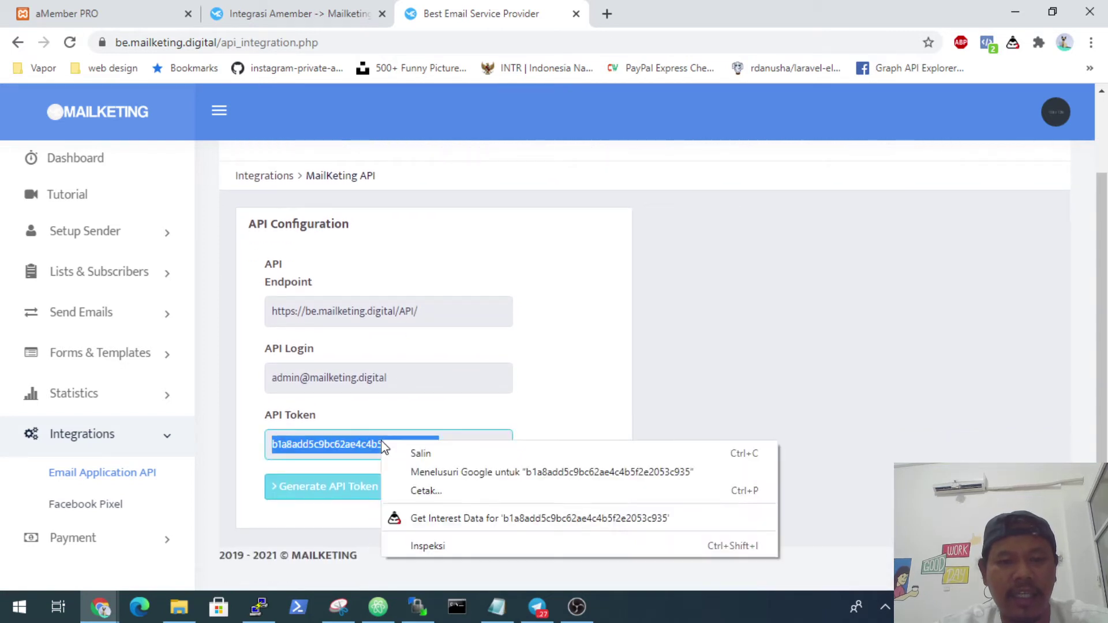
left_click(420, 454)
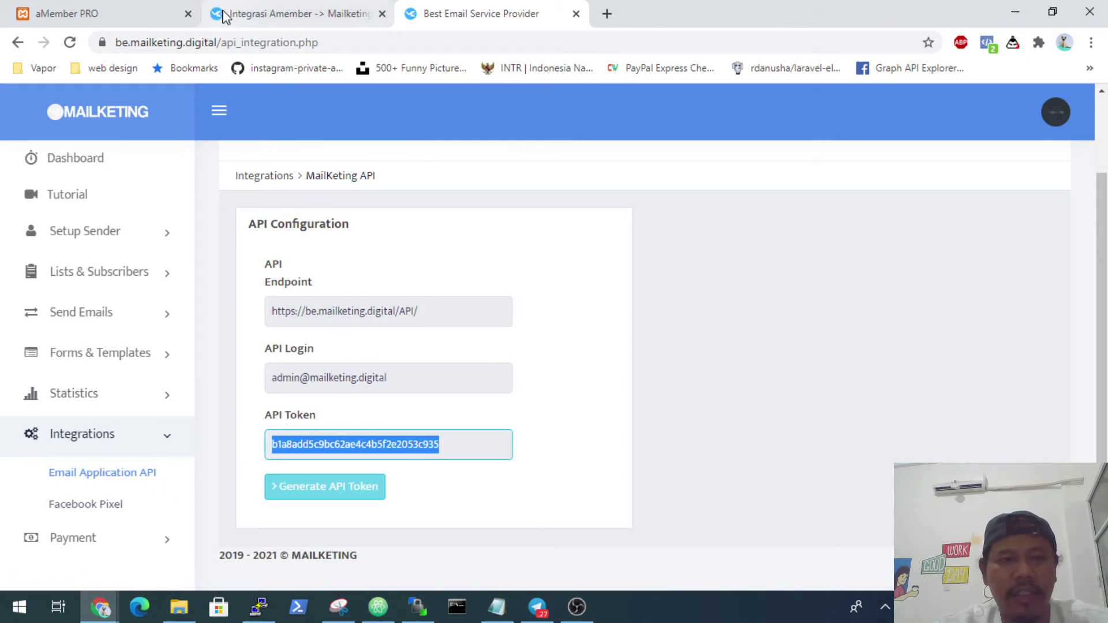
Return to aMember's Mailketing setup, paste the copied token as the Mailketing API Token, and save.
left_click(141, 12)
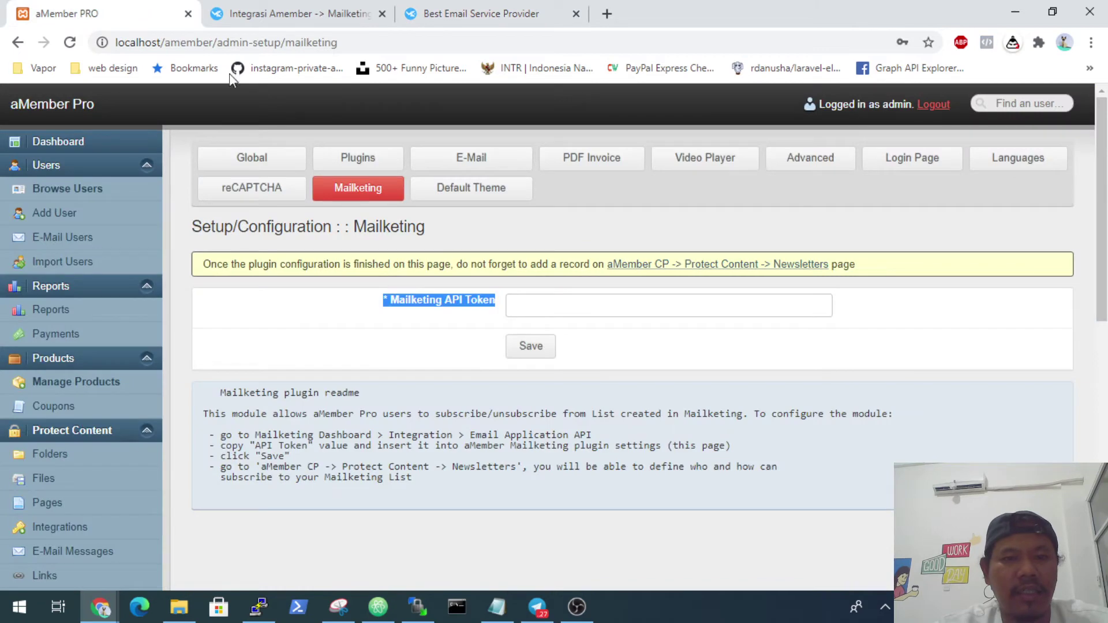
left_click(572, 312)
key("ctrl+v")
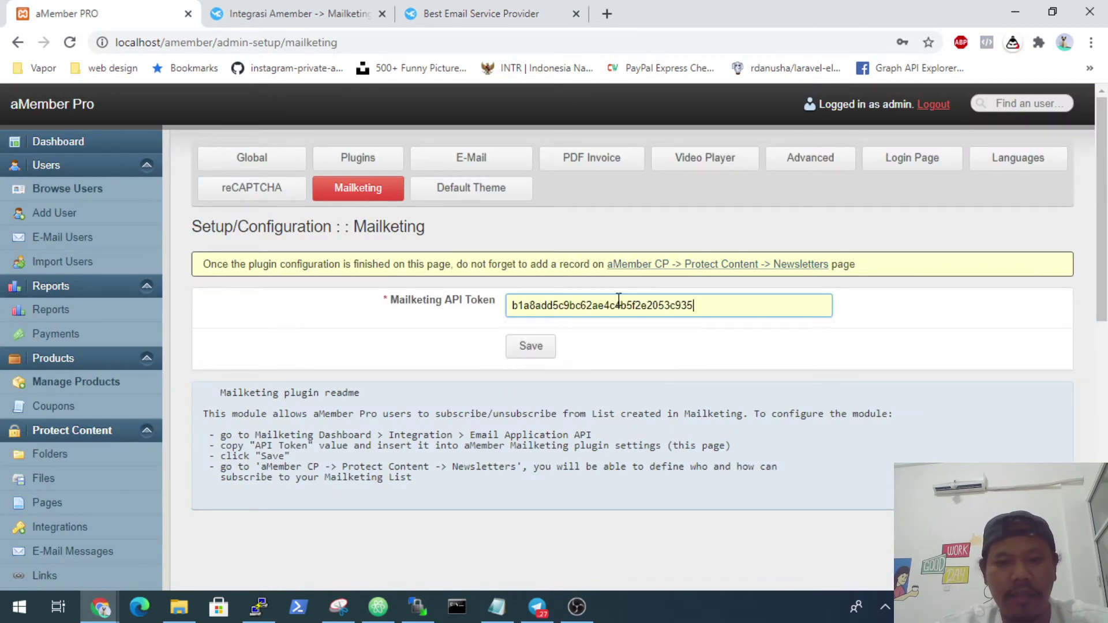
left_click(521, 355)
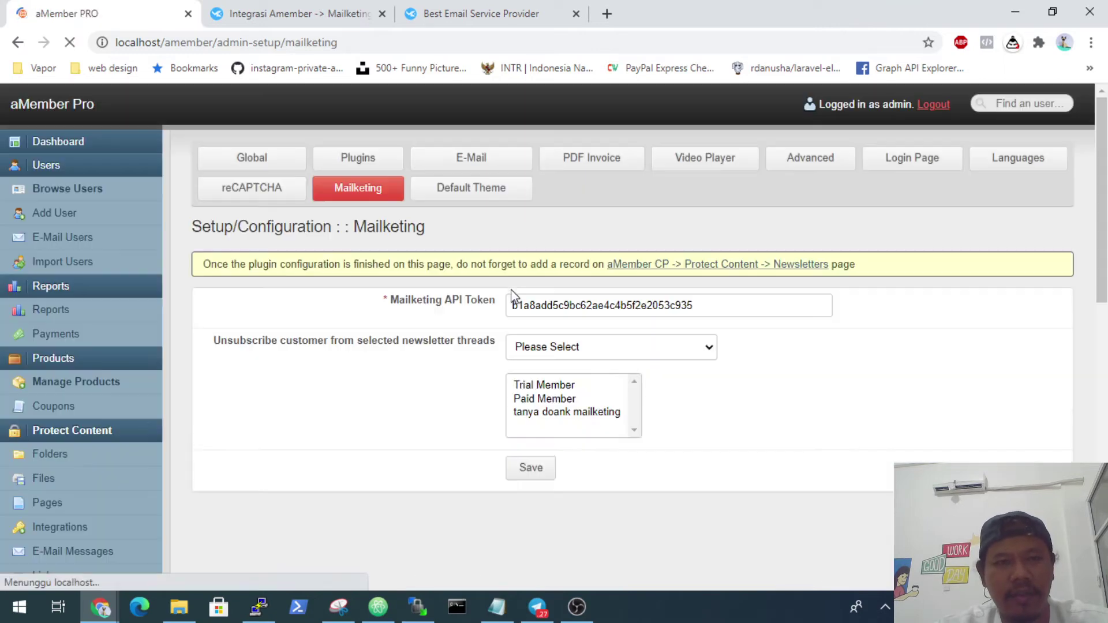
scroll(442, 375, "down", 1)
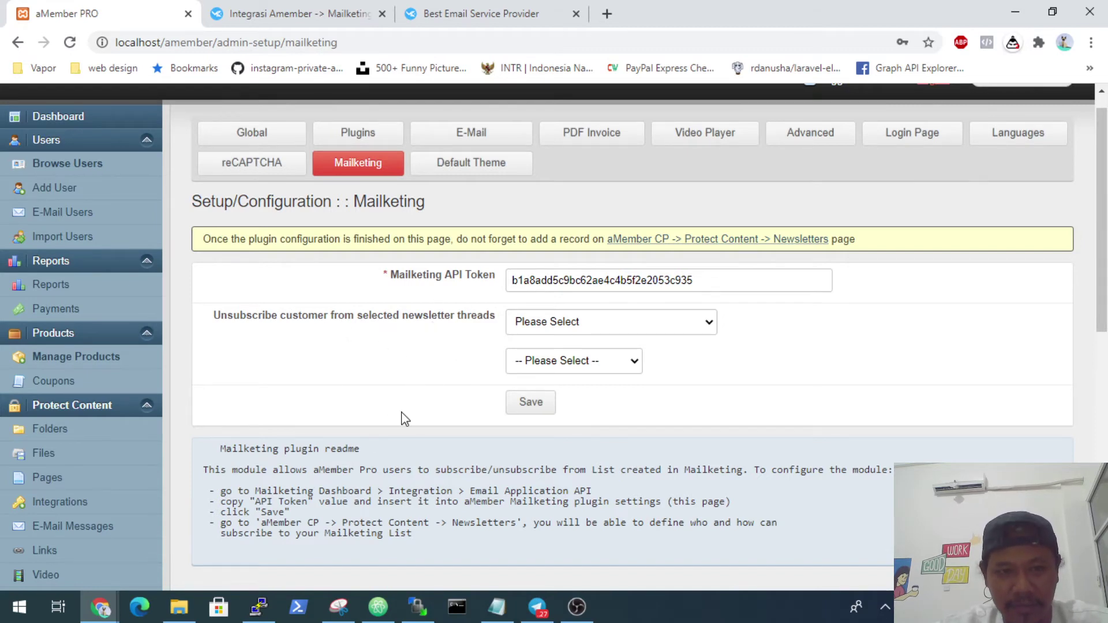
scroll(406, 418, "up", 1)
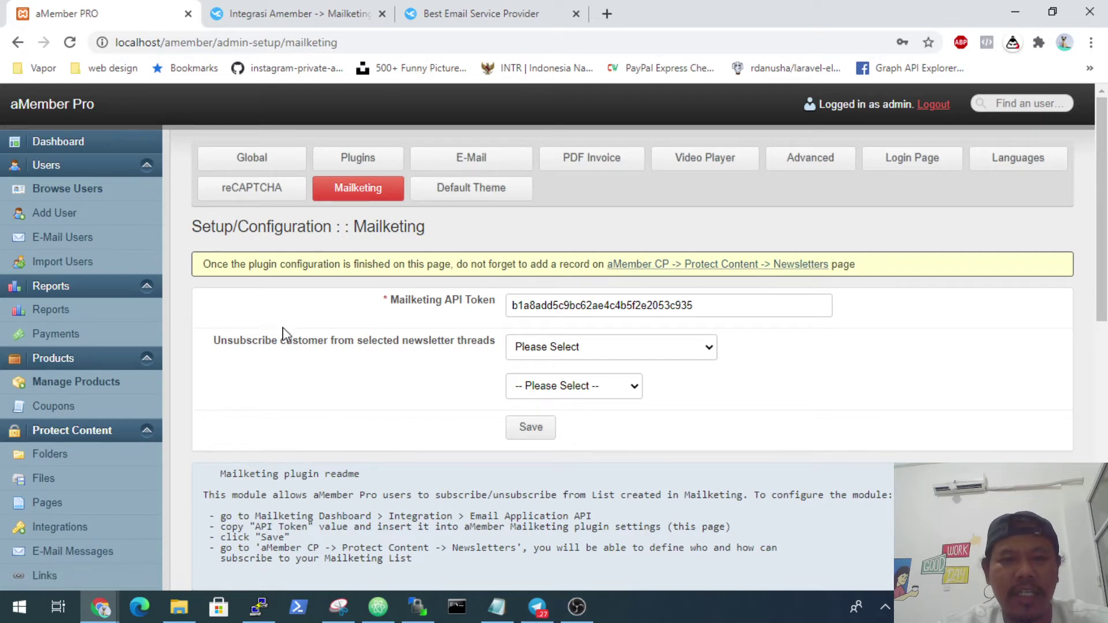
Open the Newsletters page of aMember's Protect Content section and look over the newsletter records.
scroll(302, 388, "down", 1)
scroll(302, 389, "up", 1)
scroll(75, 381, "down", 3)
scroll(72, 381, "up", 2)
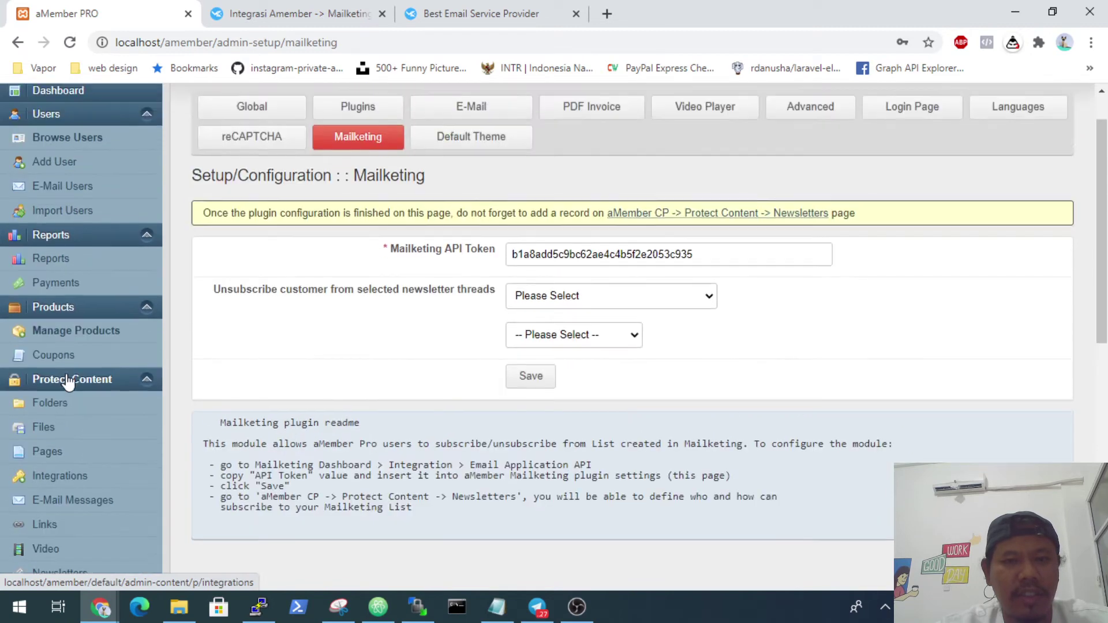
scroll(178, 391, "down", 1)
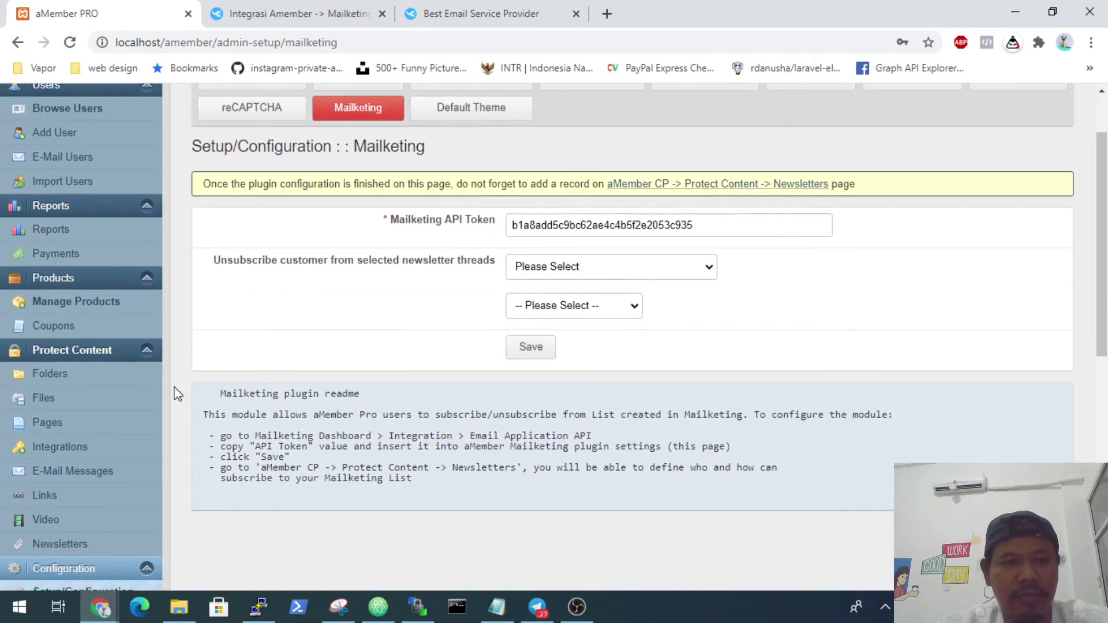
scroll(94, 158, "up", 1)
scroll(52, 370, "down", 1)
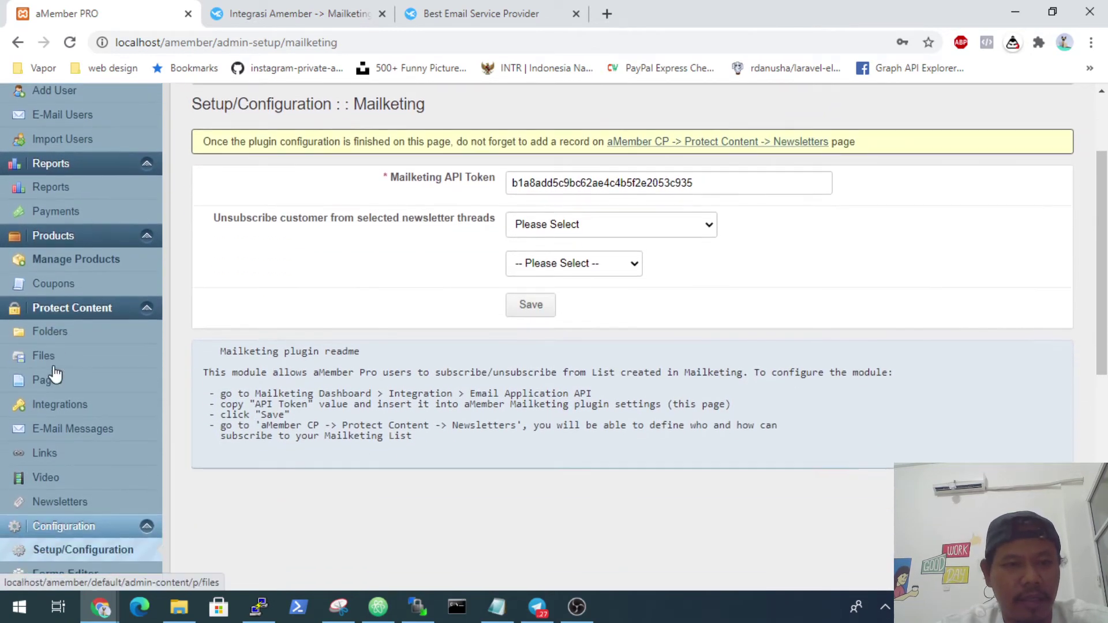
scroll(79, 316, "down", 2)
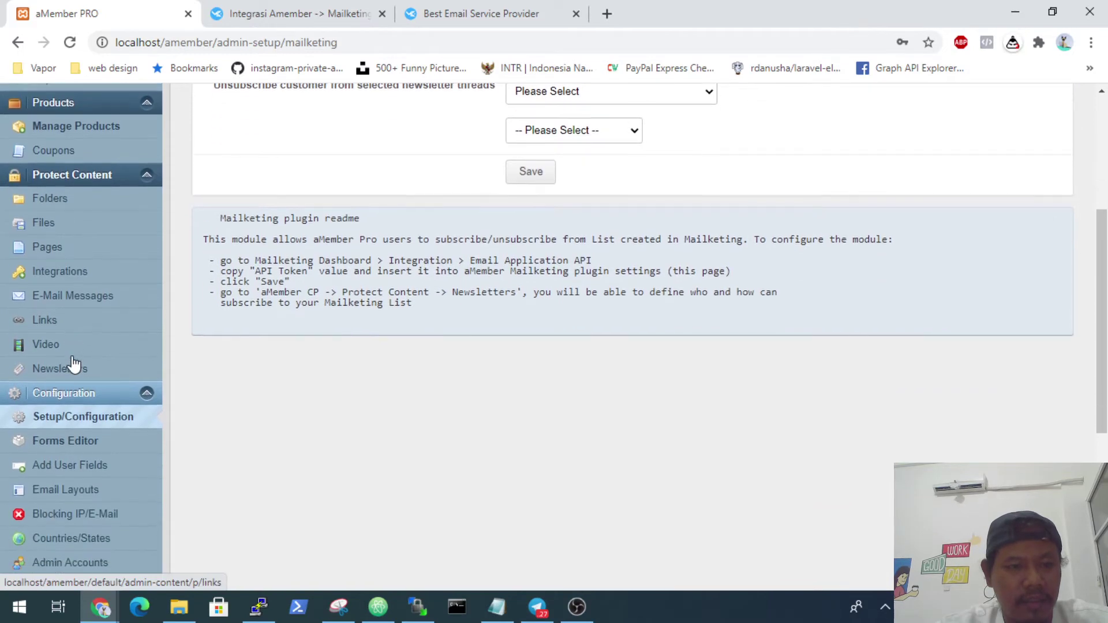
scroll(98, 279, "down", 1)
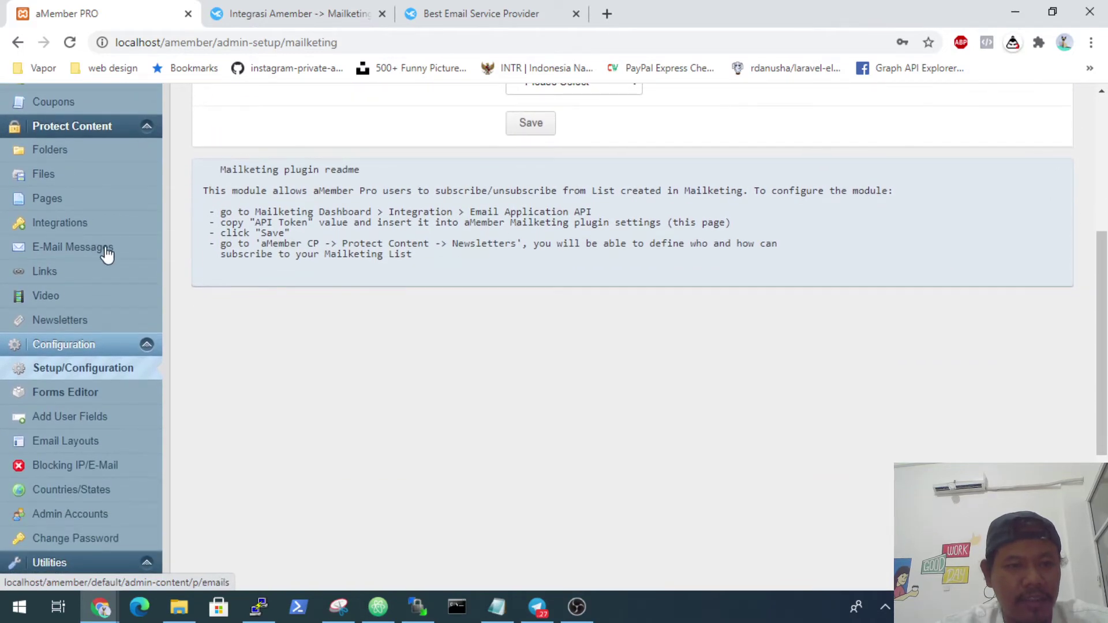
scroll(106, 253, "down", 1)
scroll(110, 199, "up", 1)
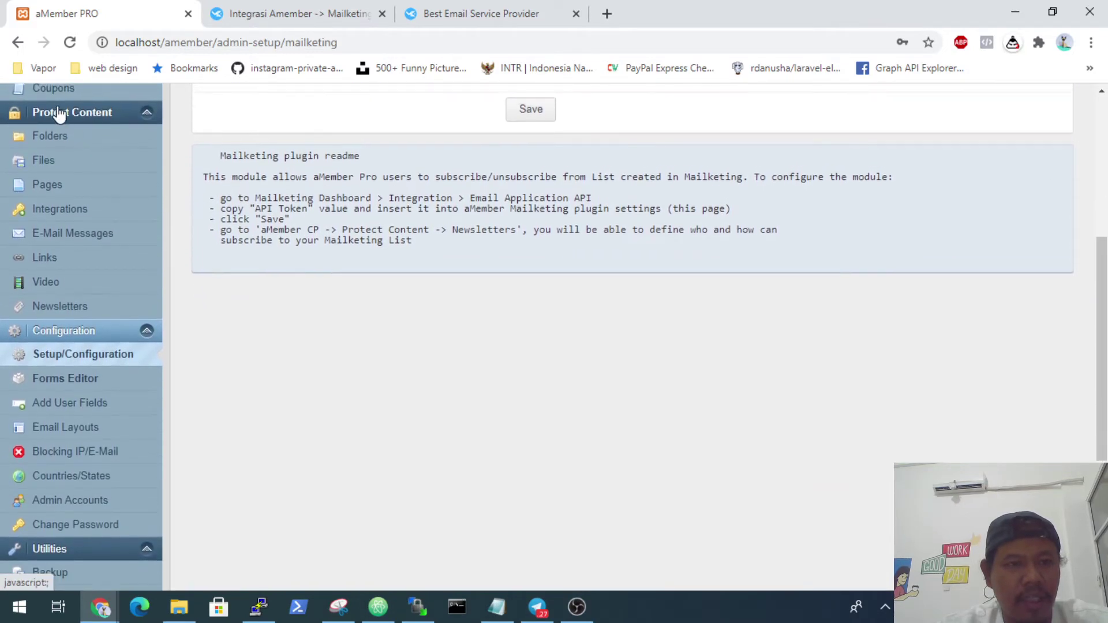
left_click(93, 113)
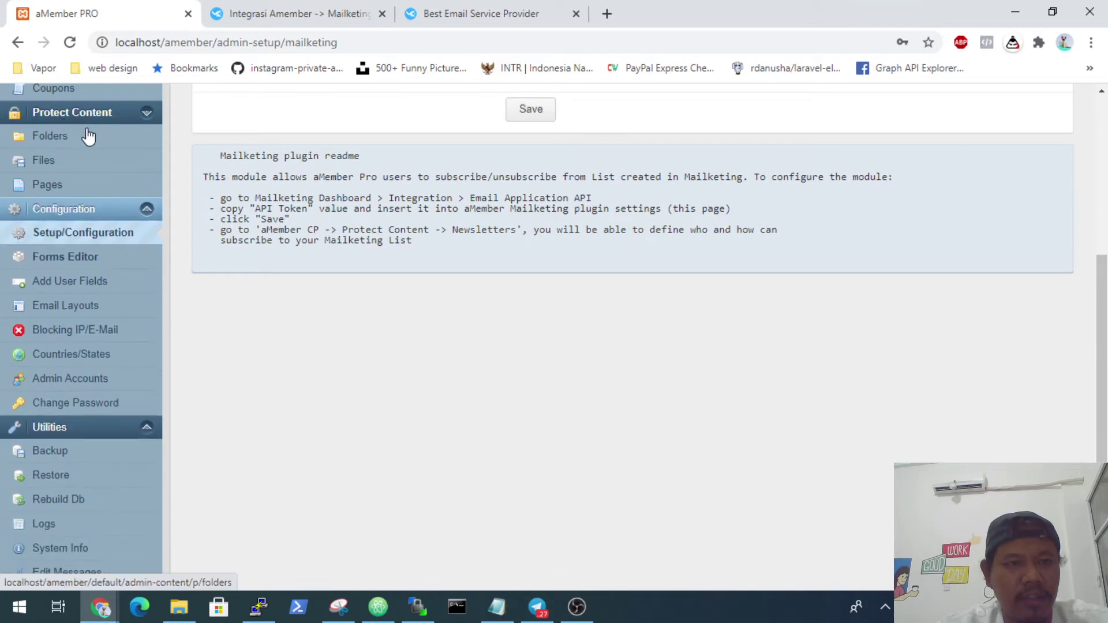
left_click(122, 116)
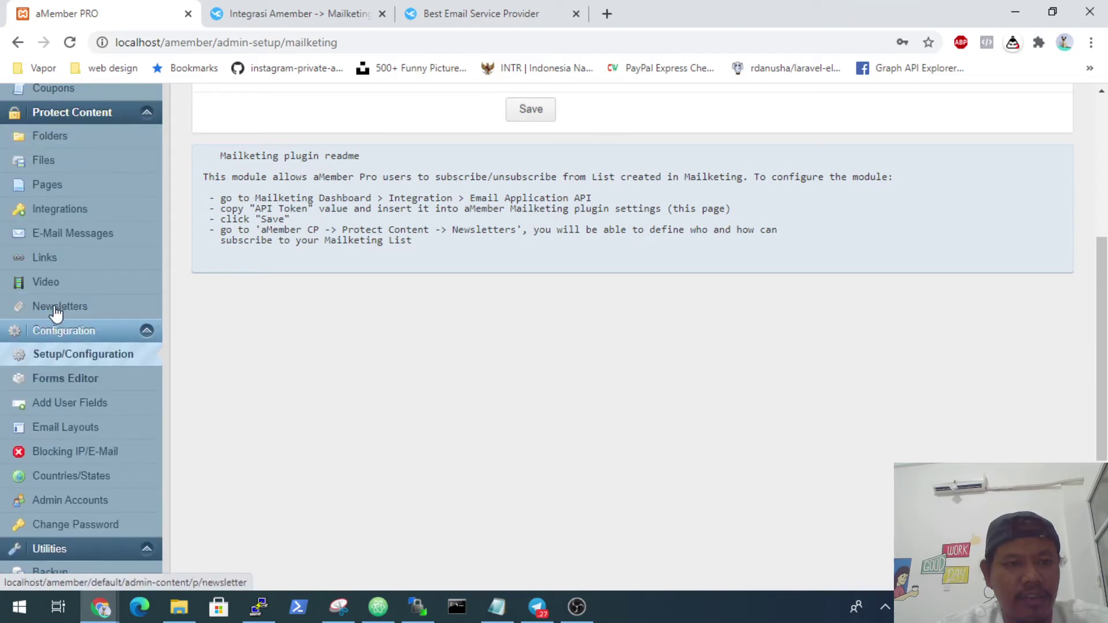
left_click(56, 311)
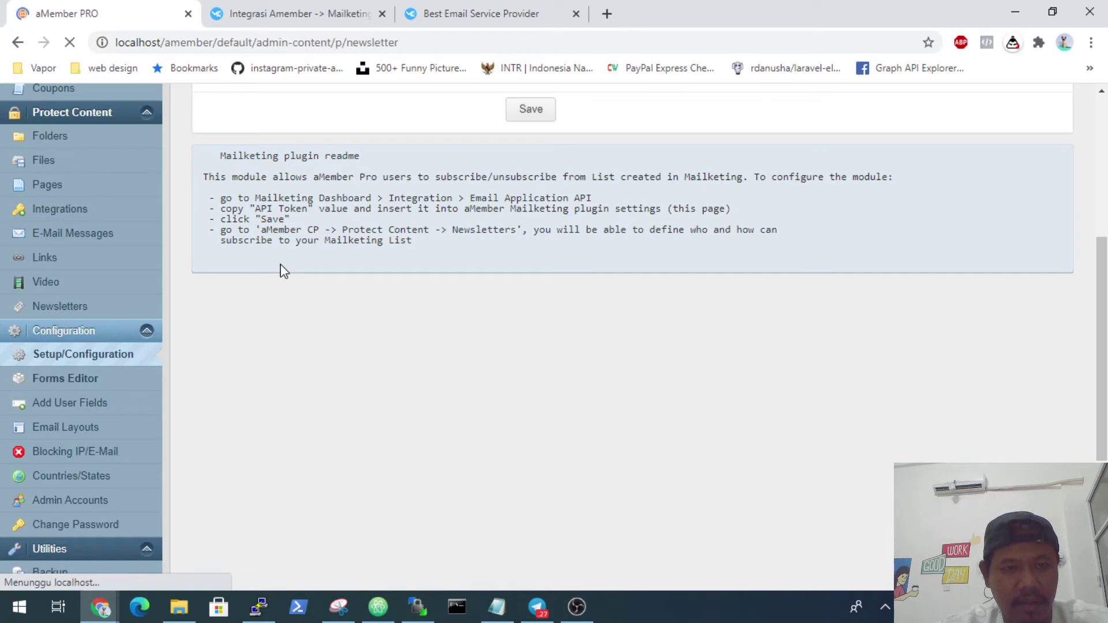
scroll(274, 398, "down", 1)
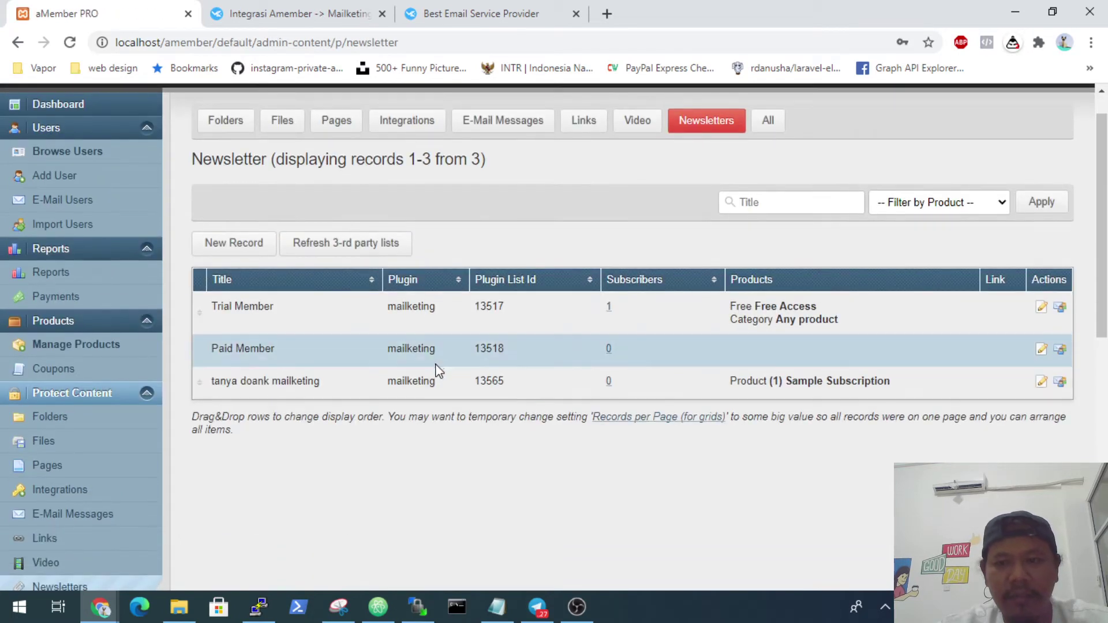
scroll(453, 334, "up", 1)
scroll(456, 335, "down", 1)
scroll(456, 337, "up", 1)
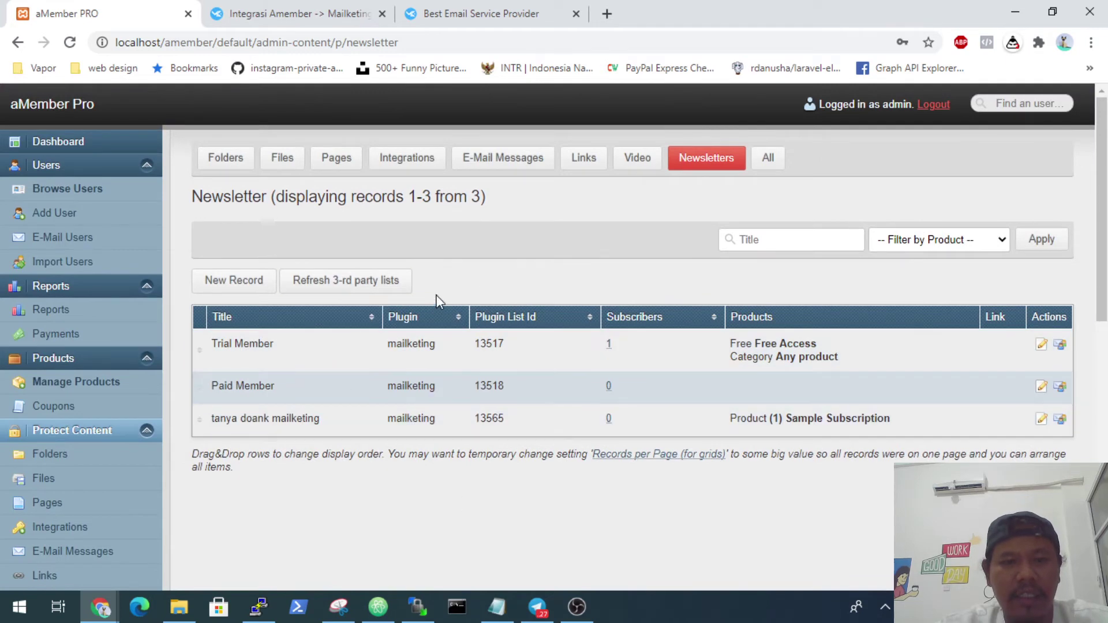
Switch back to Mailketing and open the Lists page under Lists & Subscribers.
left_click(462, 10)
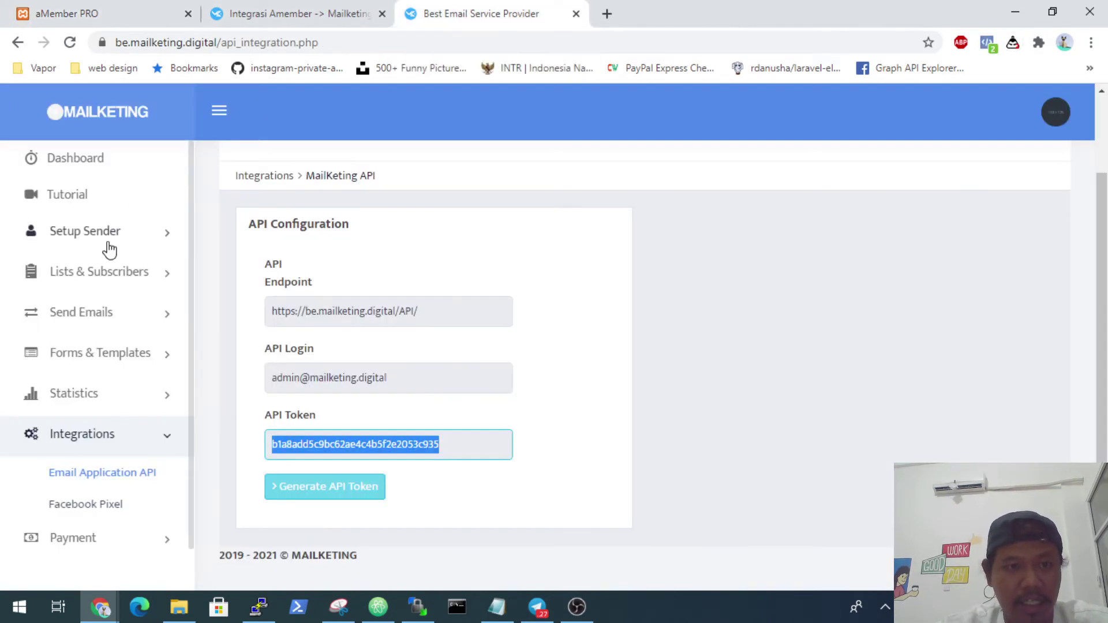
left_click(113, 281)
left_click(74, 318)
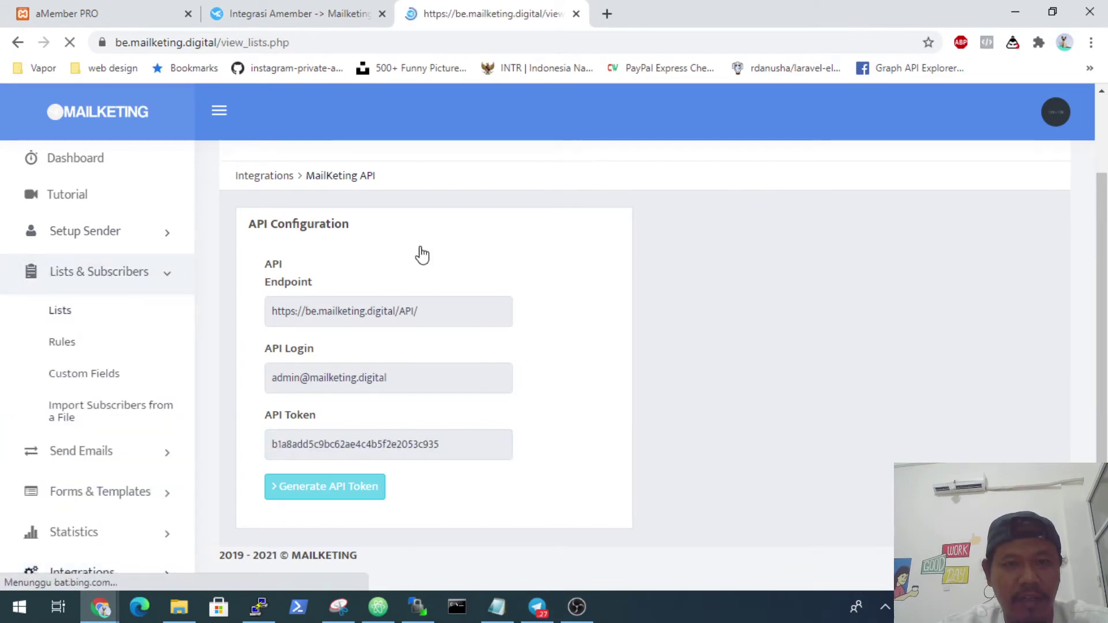
Look over the list names and IDs in Mailketing and return to aMember's newsletter records.
scroll(395, 435, "down", 5)
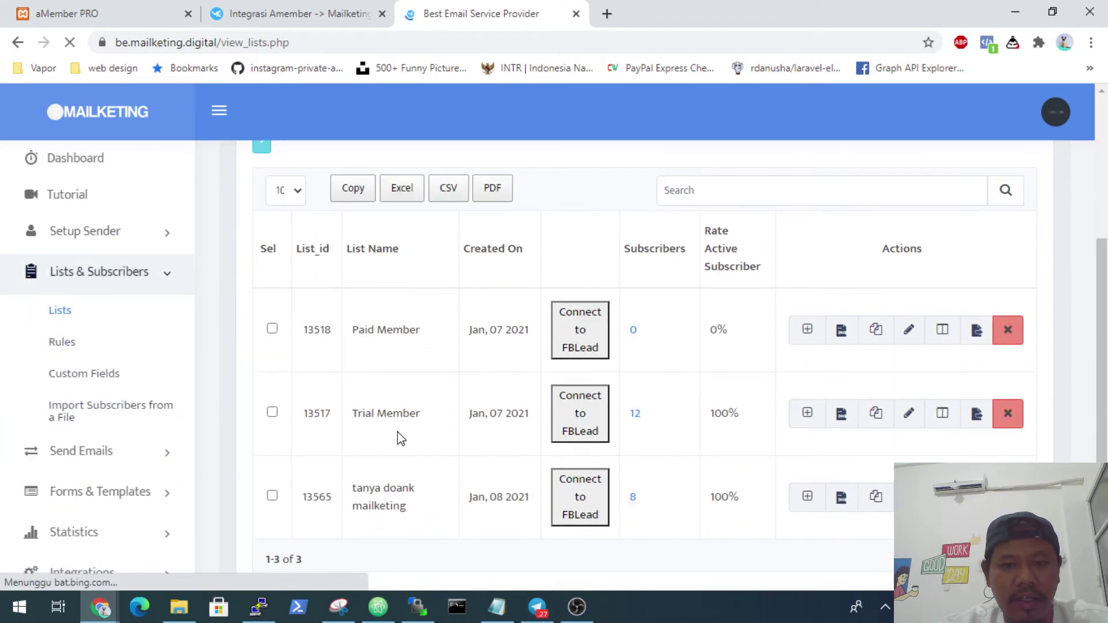
scroll(385, 391, "up", 2)
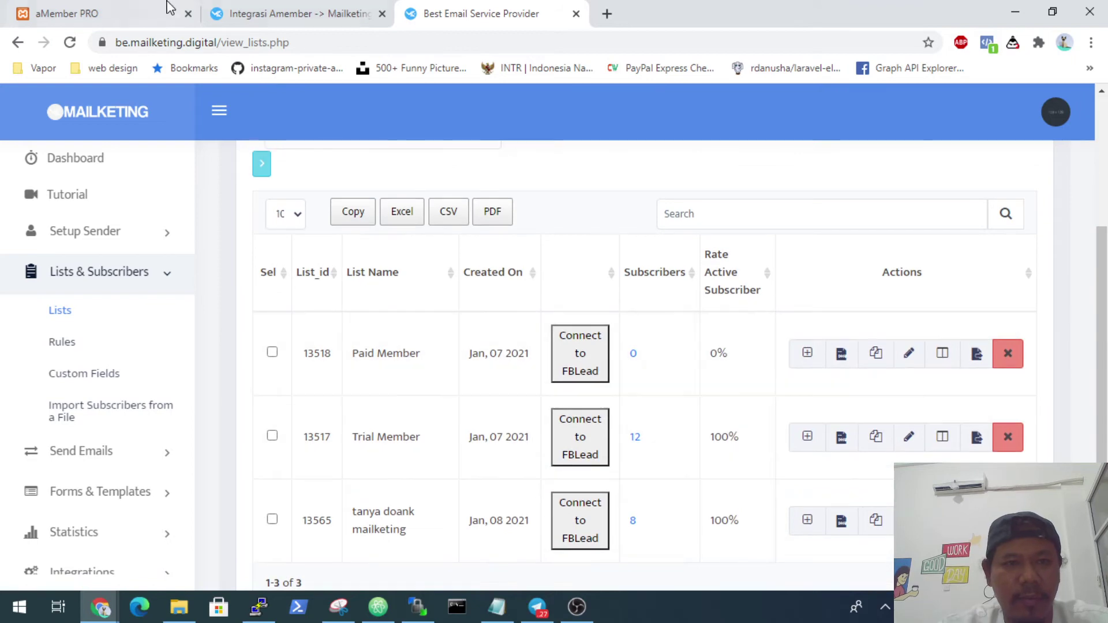
left_click(142, 7)
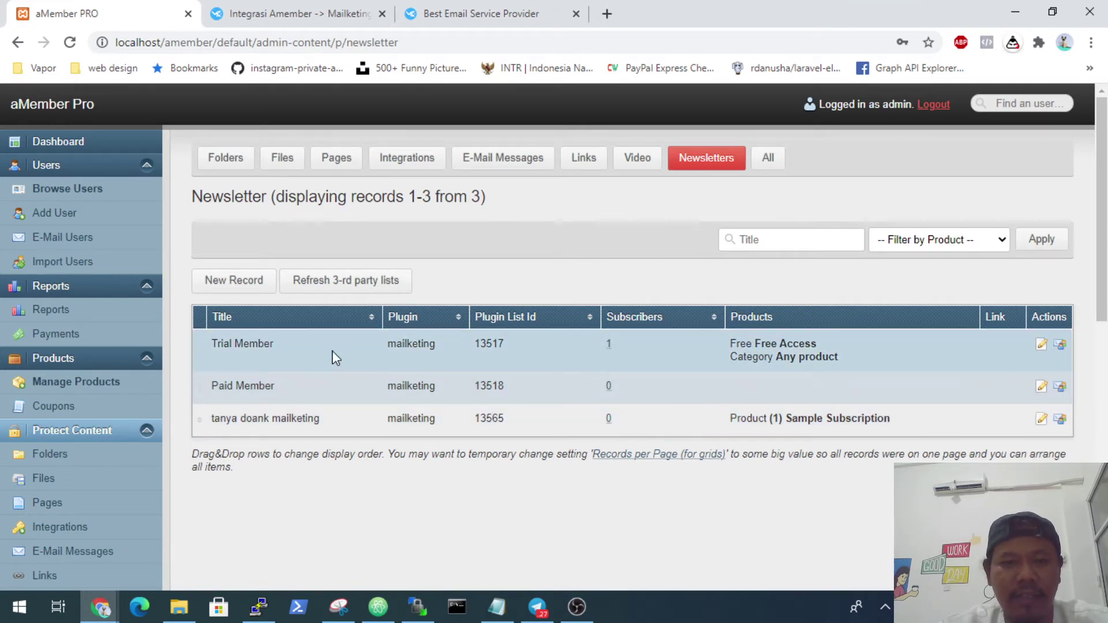
Open the Trial Member newsletter for editing, turn off its auto-subscription and make the item protected.
triple_click(236, 347)
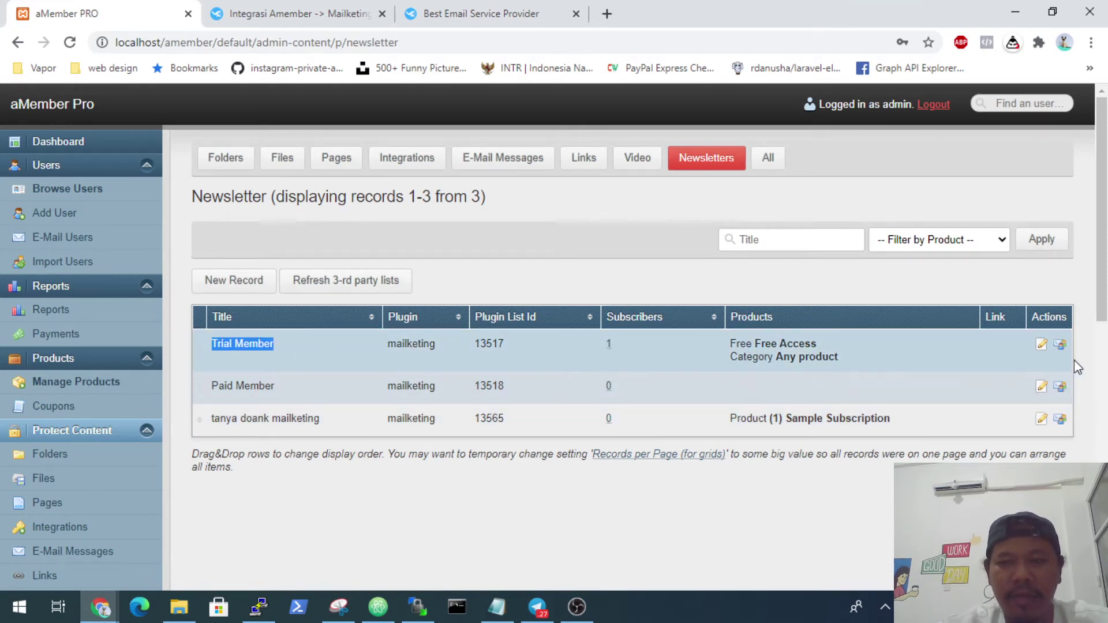
left_click(1041, 344)
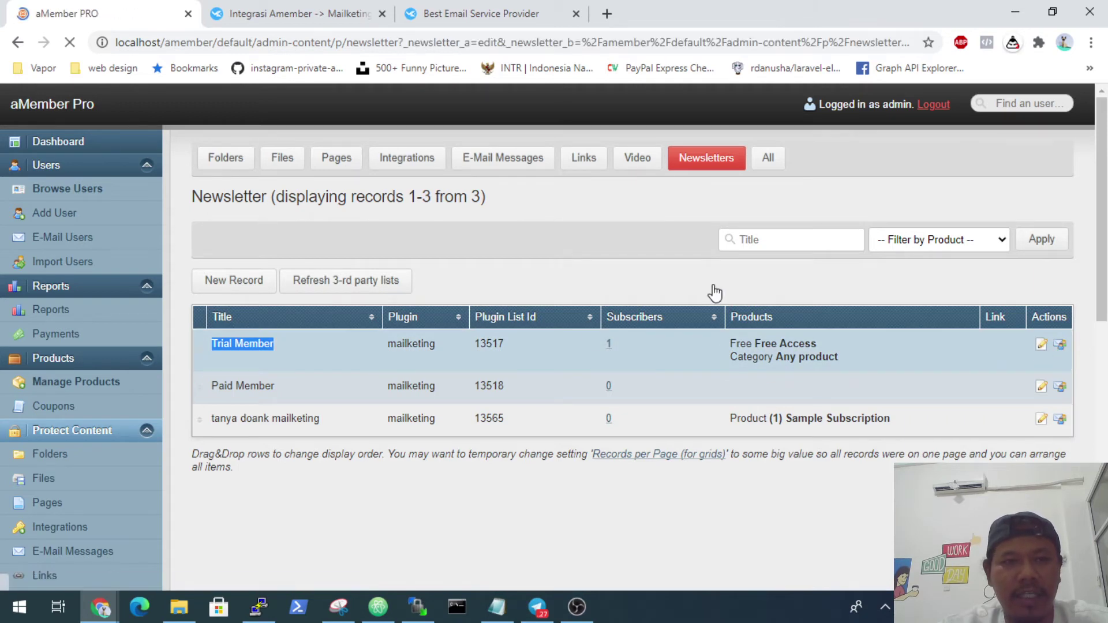
scroll(554, 395, "down", 1)
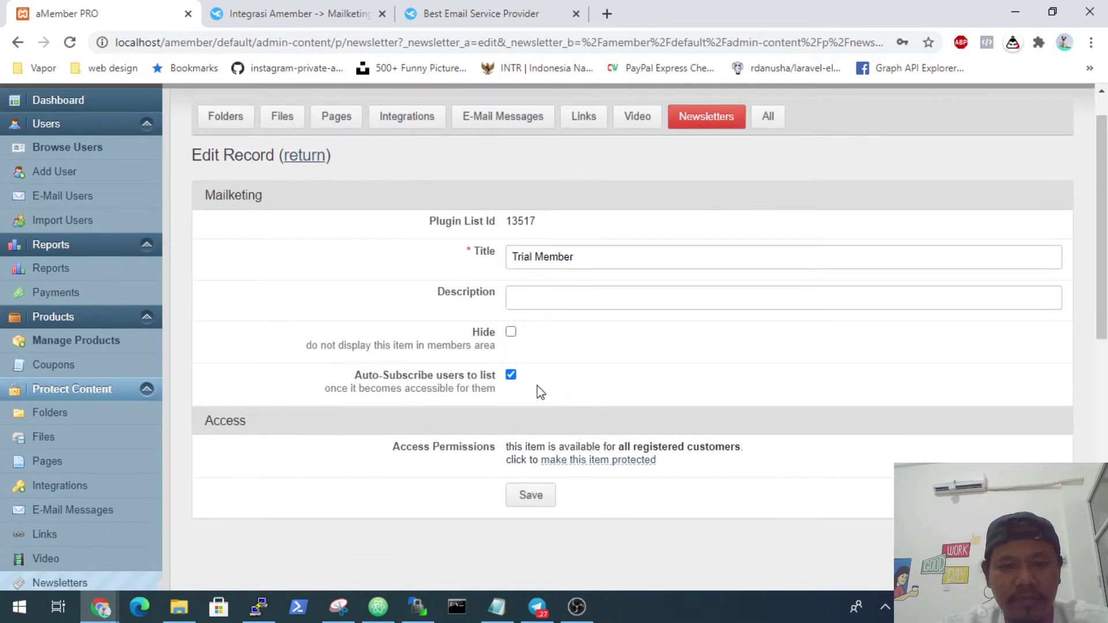
left_click(613, 460)
scroll(440, 388, "up", 1)
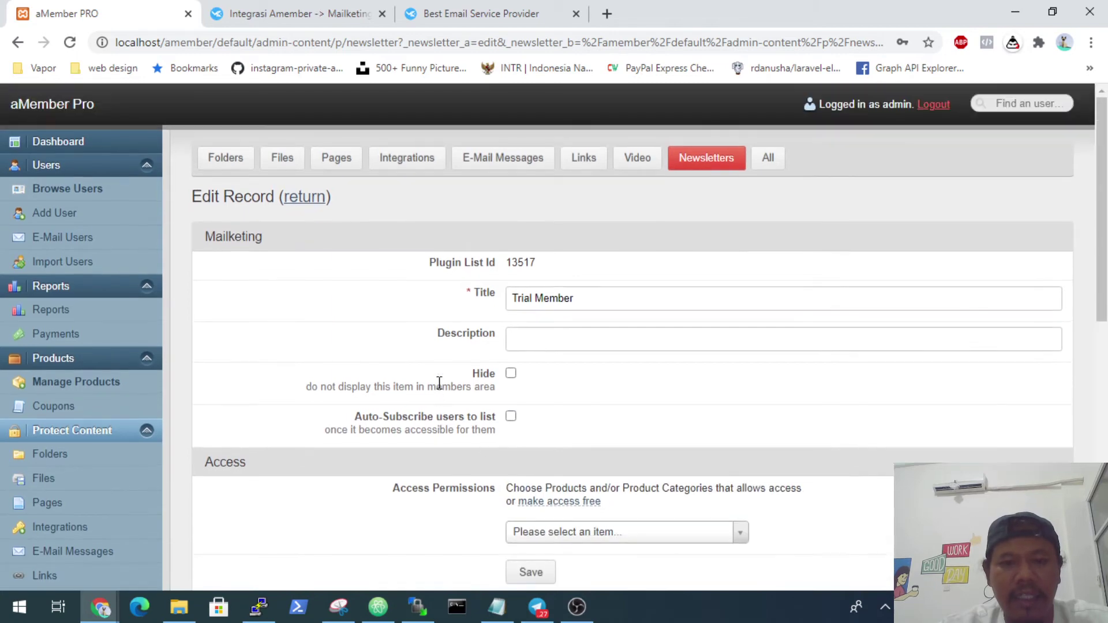
Enable Hide and Auto-Subscribe users to list for the Trial Member newsletter.
scroll(425, 423, "down", 1)
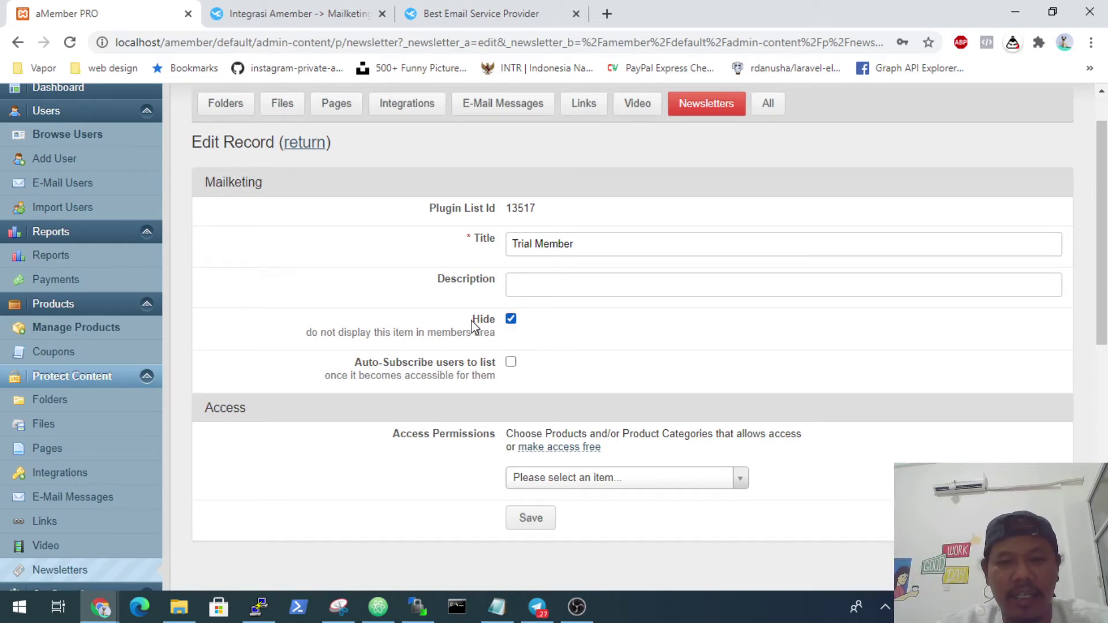
scroll(473, 324, "down", 1)
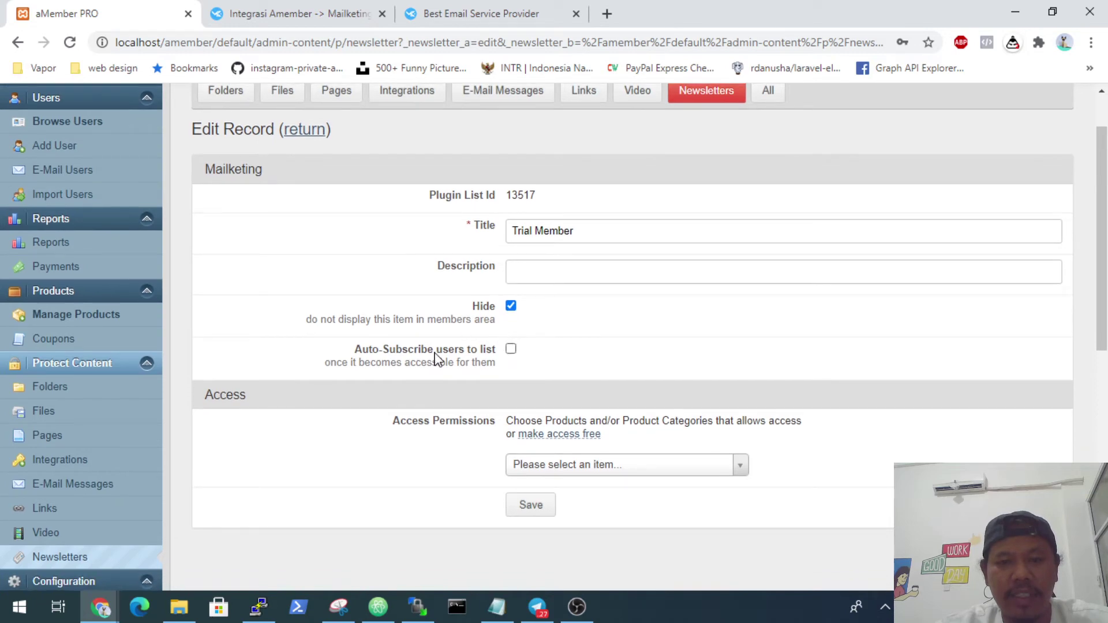
triple_click(374, 350)
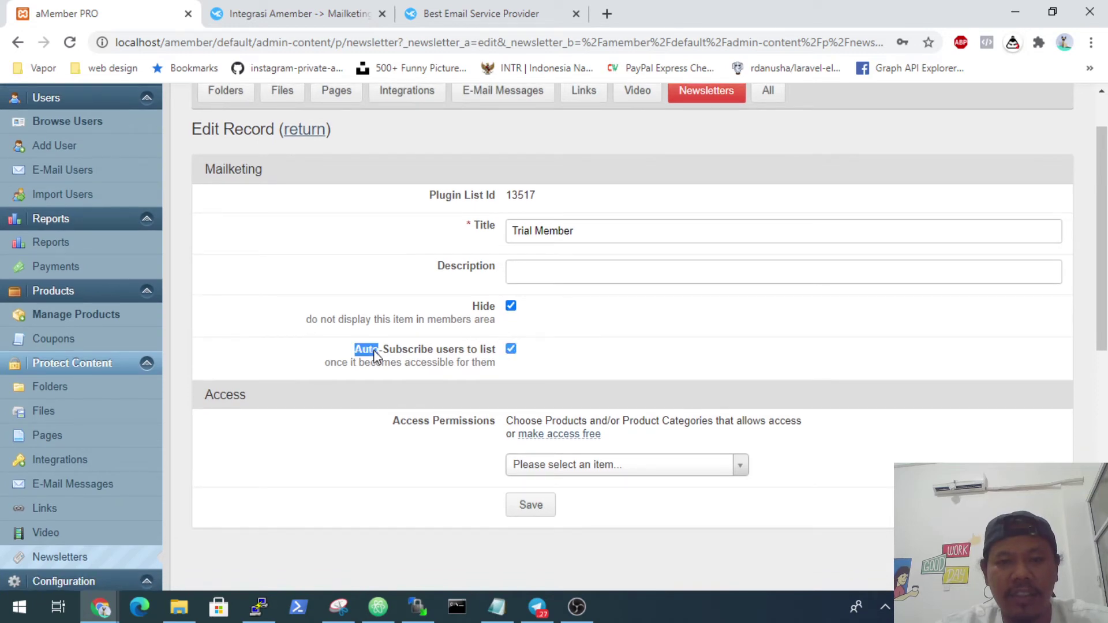
left_click(519, 350)
left_click(511, 350)
scroll(473, 403, "down", 1)
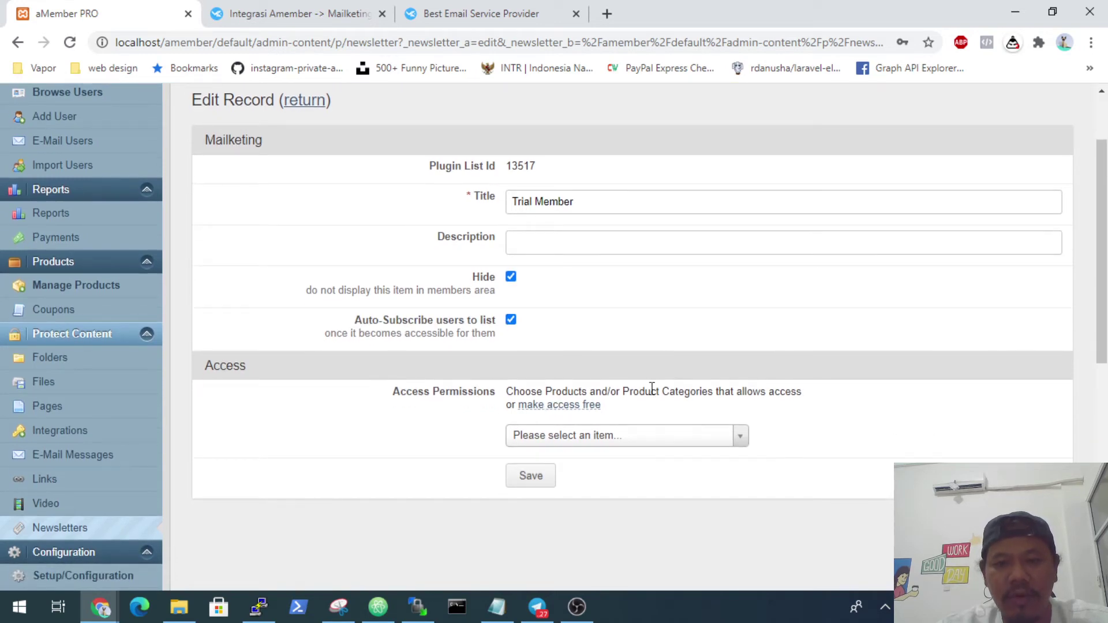
scroll(558, 355, "up", 1)
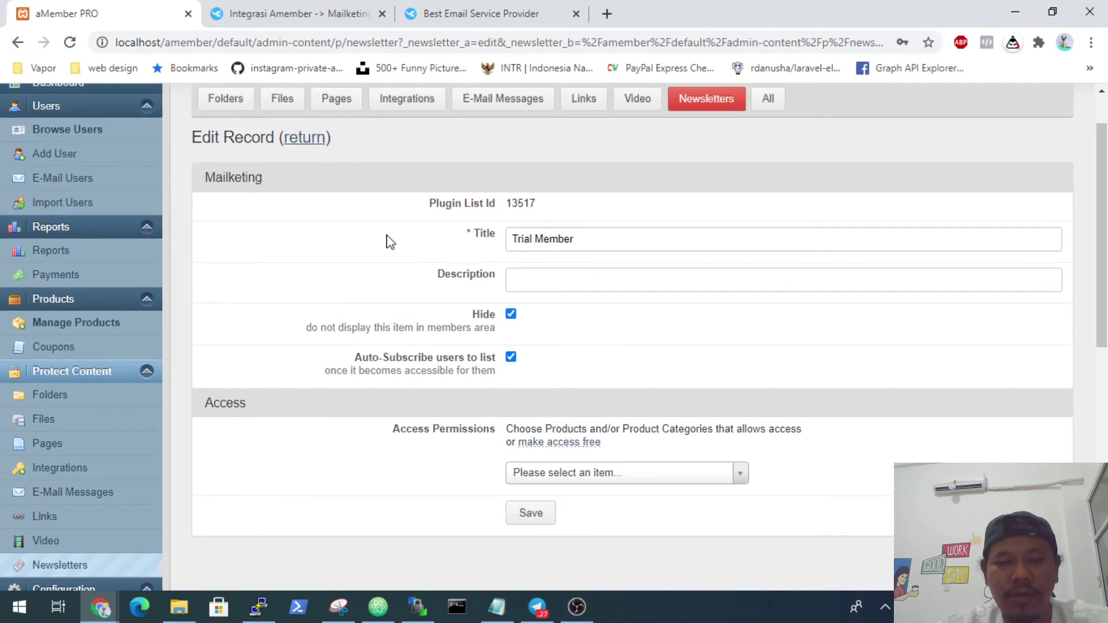
scroll(400, 350, "down", 1)
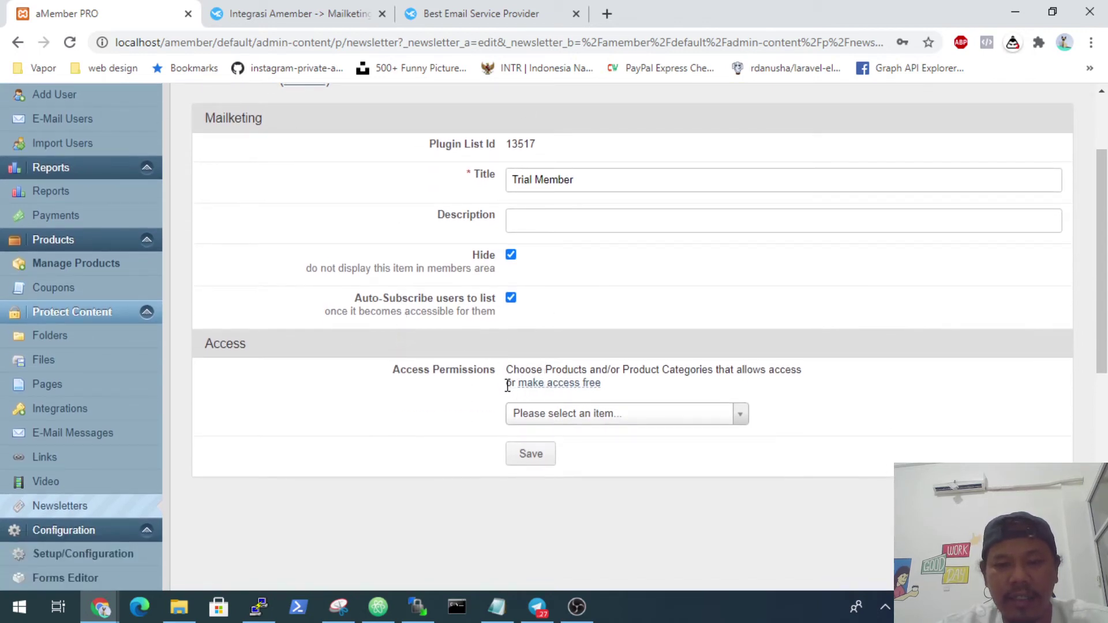
Make access to the Trial Member newsletter free and check its list ID against the lists in Mailketing.
left_click(565, 385)
scroll(521, 349, "up", 1)
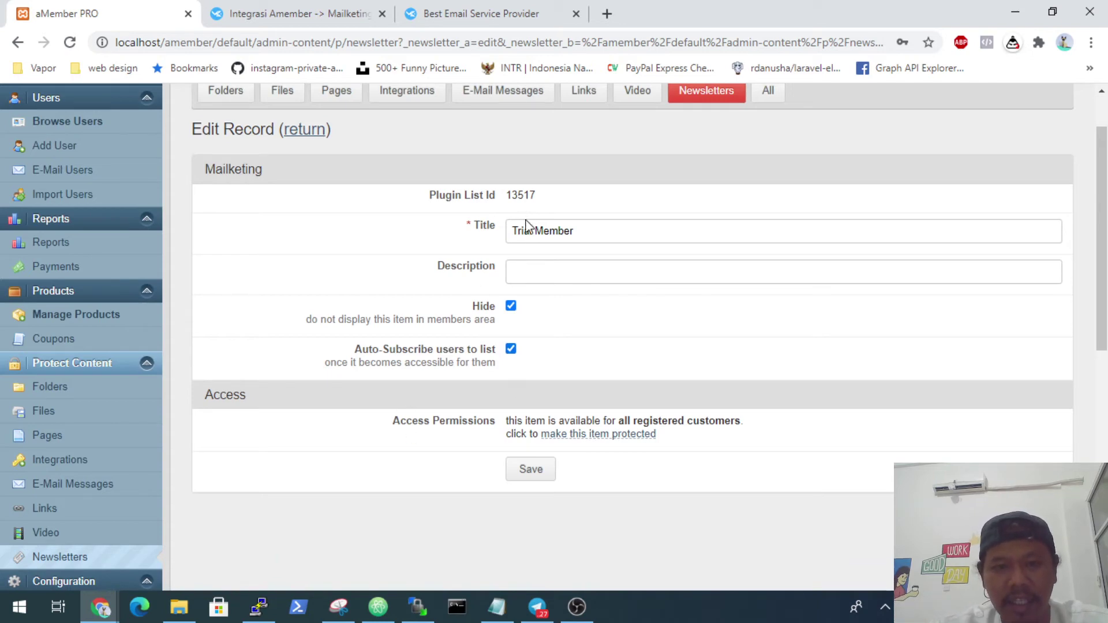
left_click(469, 12)
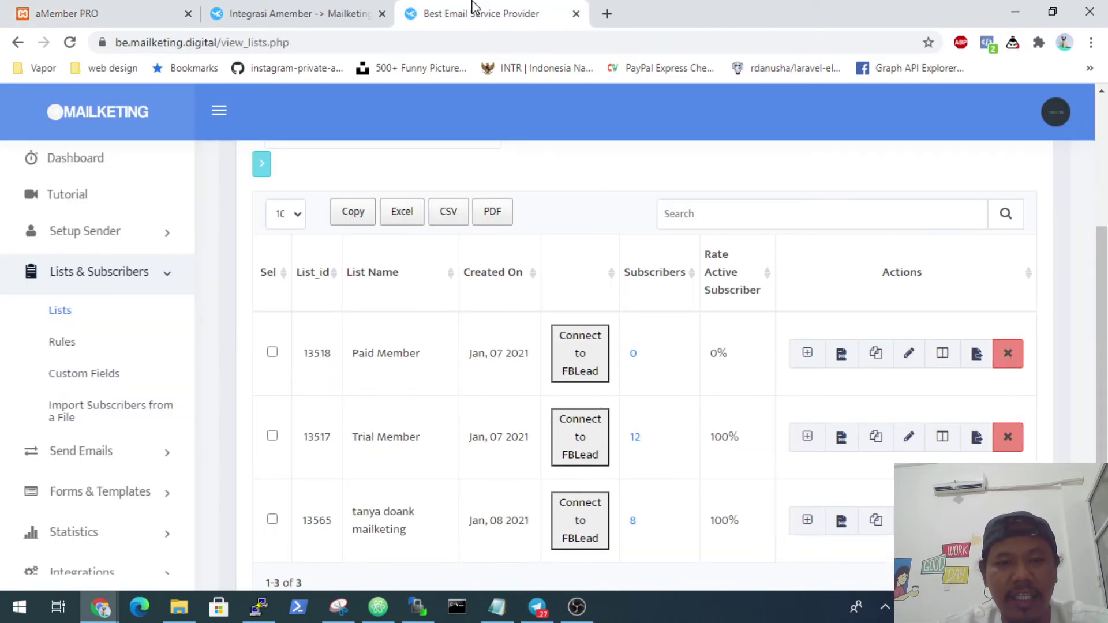
scroll(577, 381, "down", 1)
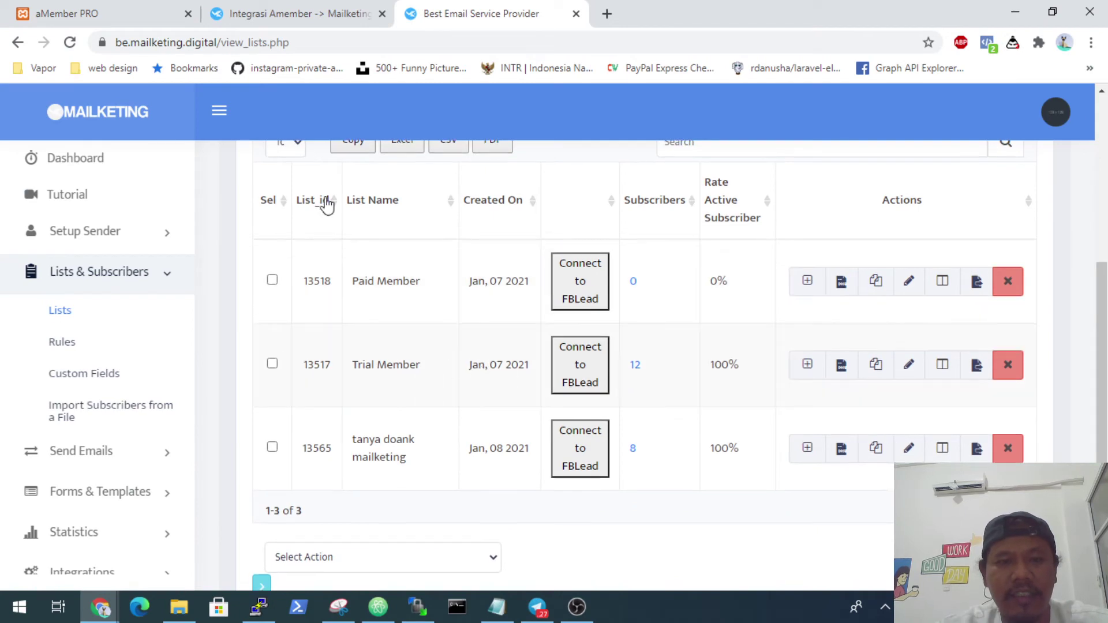
left_click(112, 8)
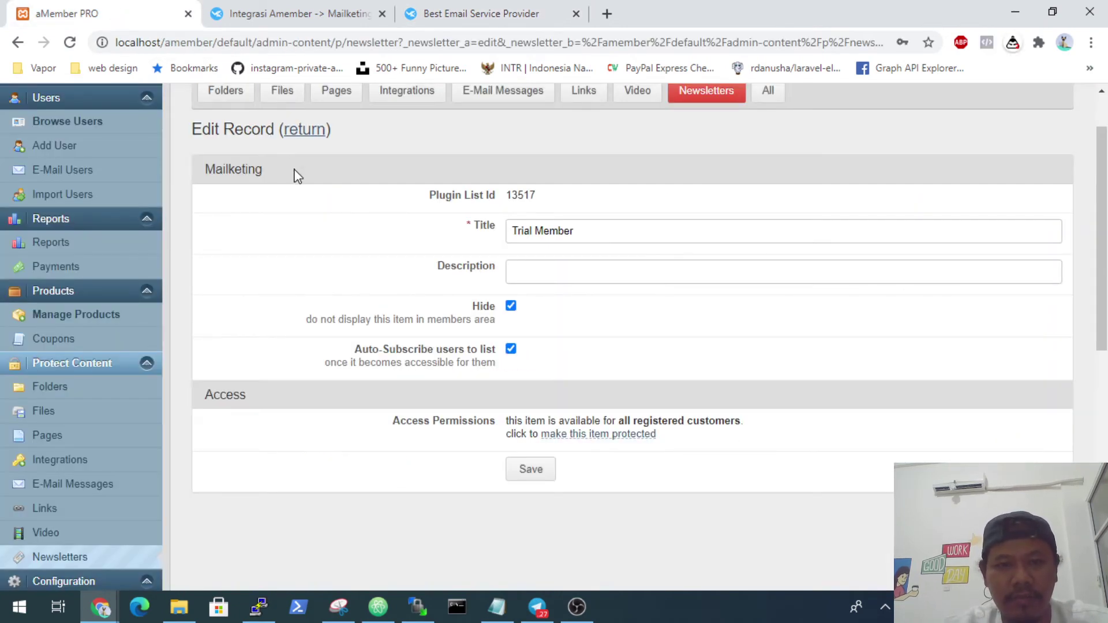
Save the Trial Member newsletter record.
scroll(325, 295, "up", 2)
scroll(334, 372, "down", 1)
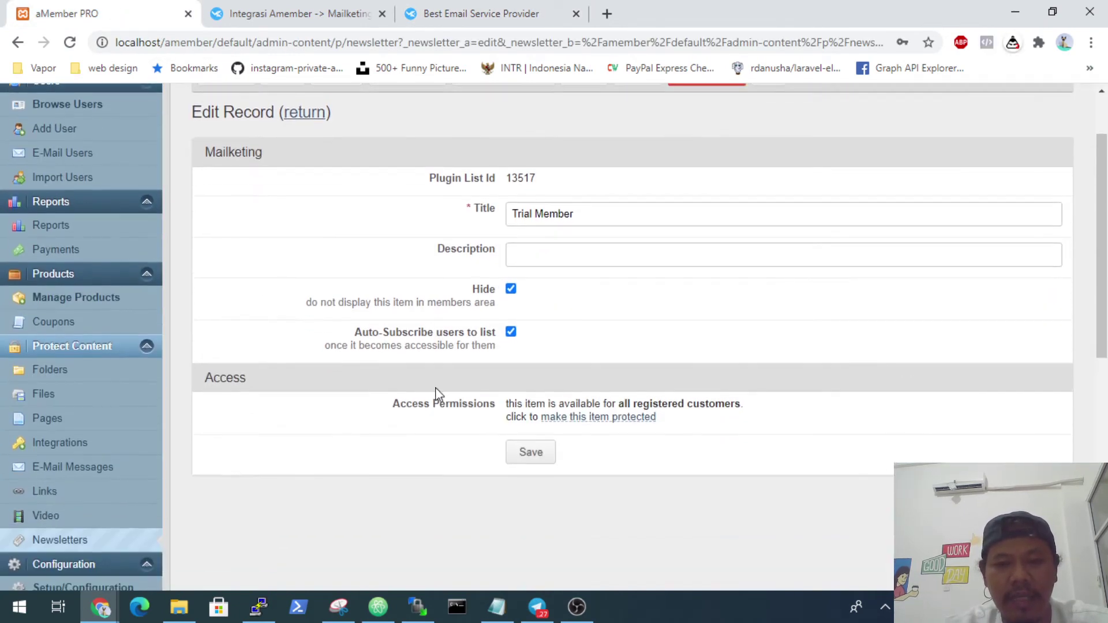
left_click(535, 451)
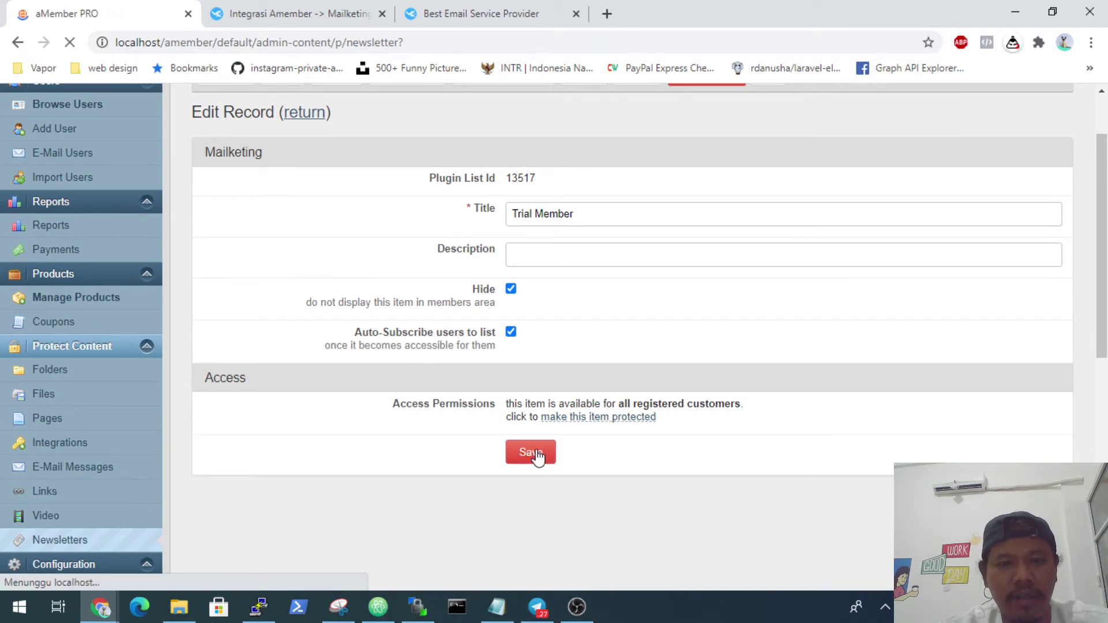
scroll(493, 412, "down", 1)
scroll(531, 367, "up", 1)
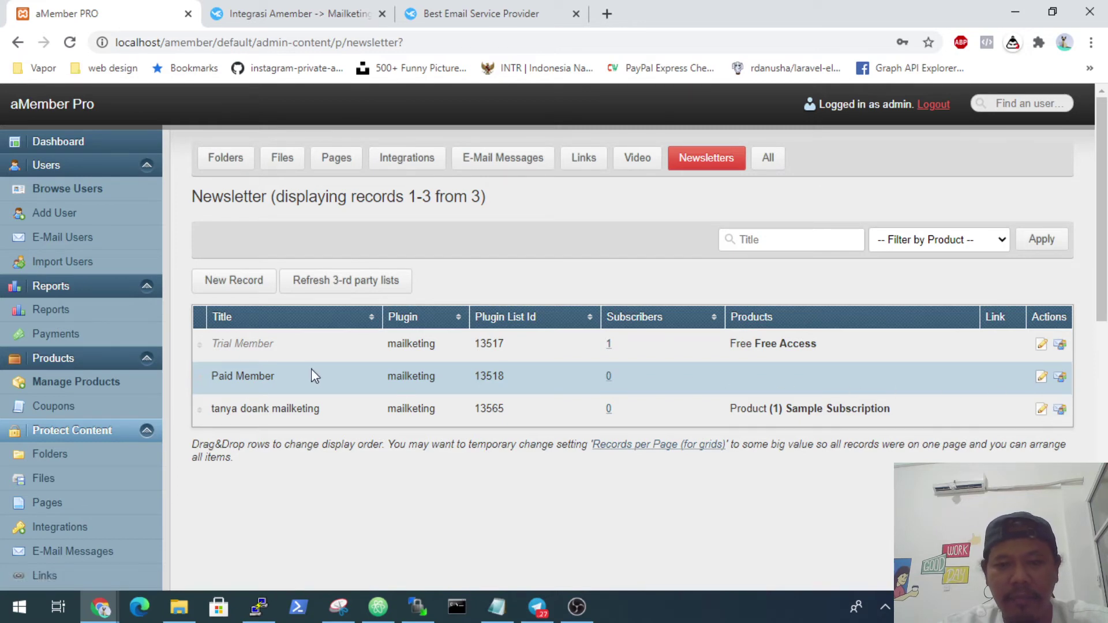
Open the Paid Member newsletter for editing and enable Hide and Auto-Subscribe users to list.
left_click(1041, 378)
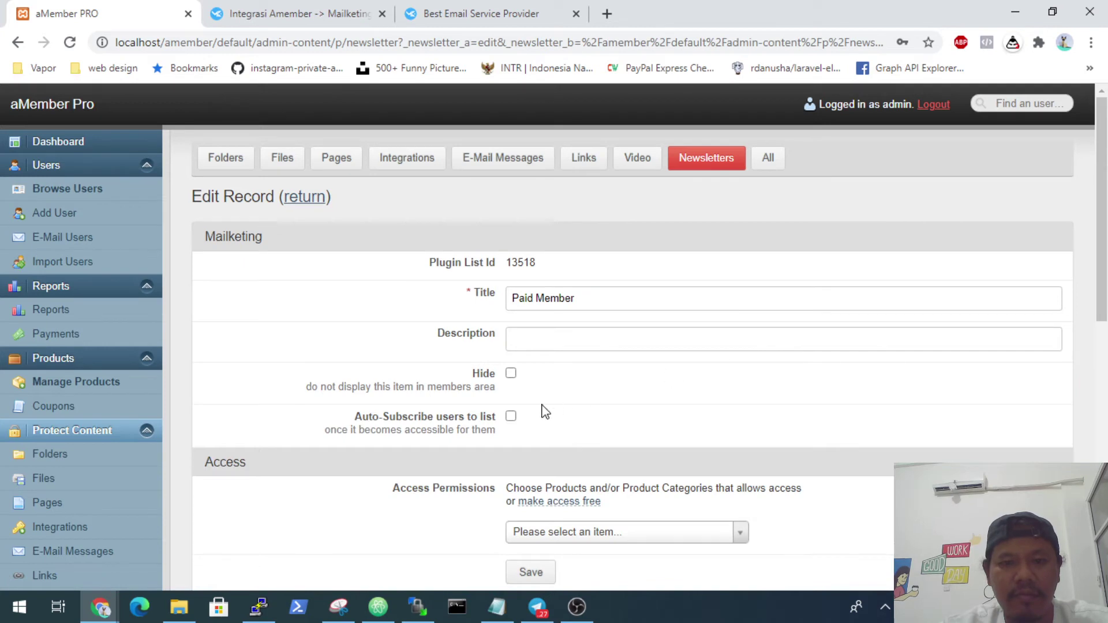
scroll(544, 410, "down", 2)
scroll(406, 406, "up", 1)
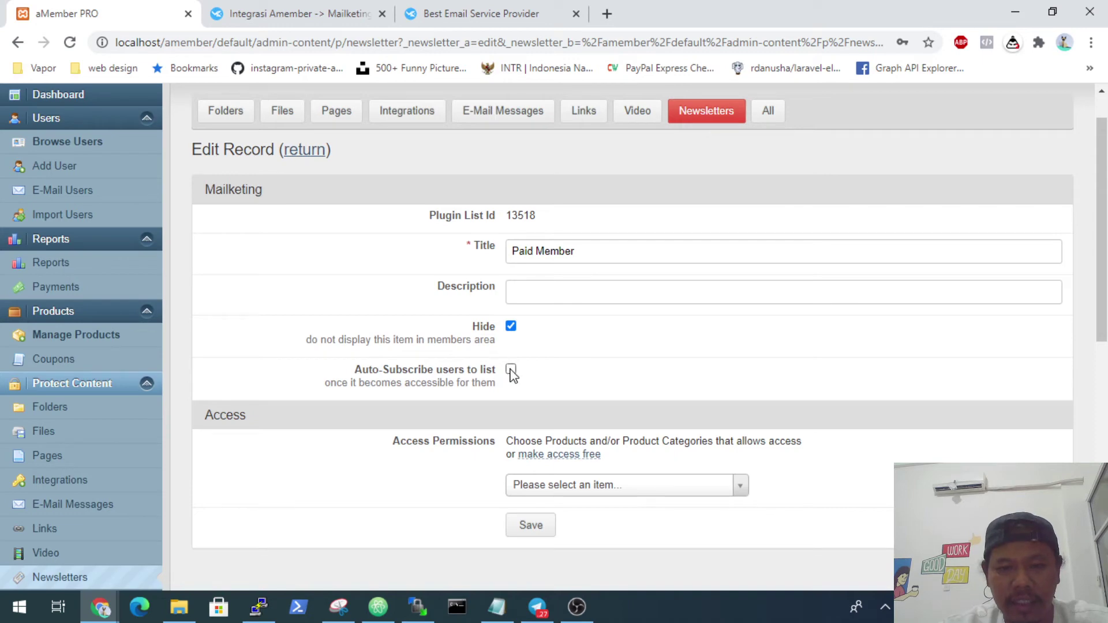
scroll(482, 416, "down", 3)
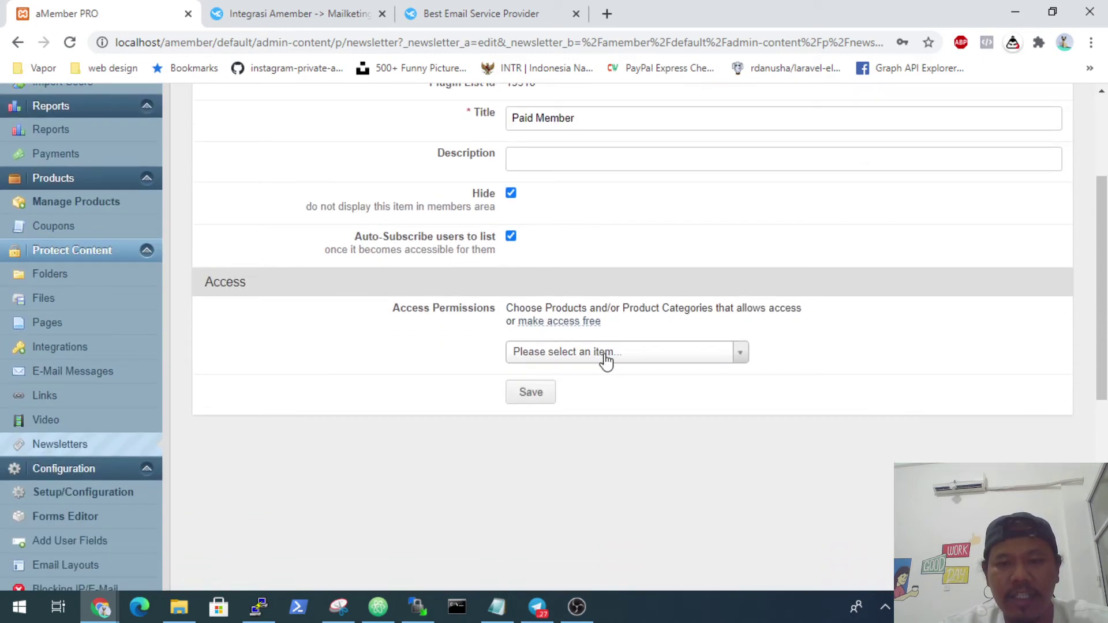
Restrict the Paid Member newsletter's access permissions to the Sample Subscription product and save the record.
left_click(605, 358)
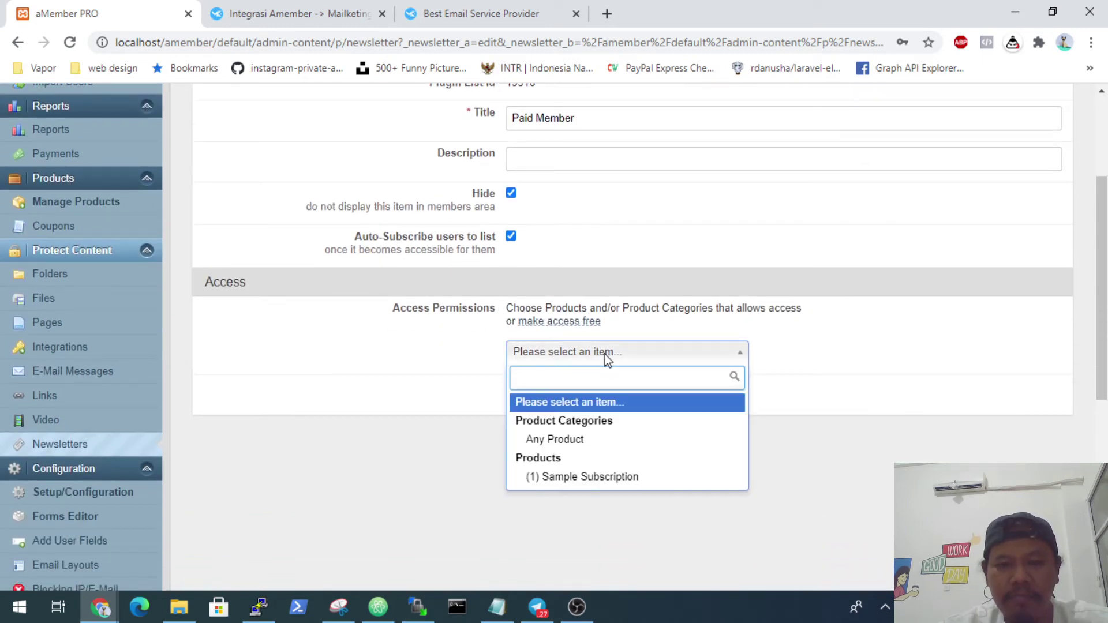
left_click(601, 479)
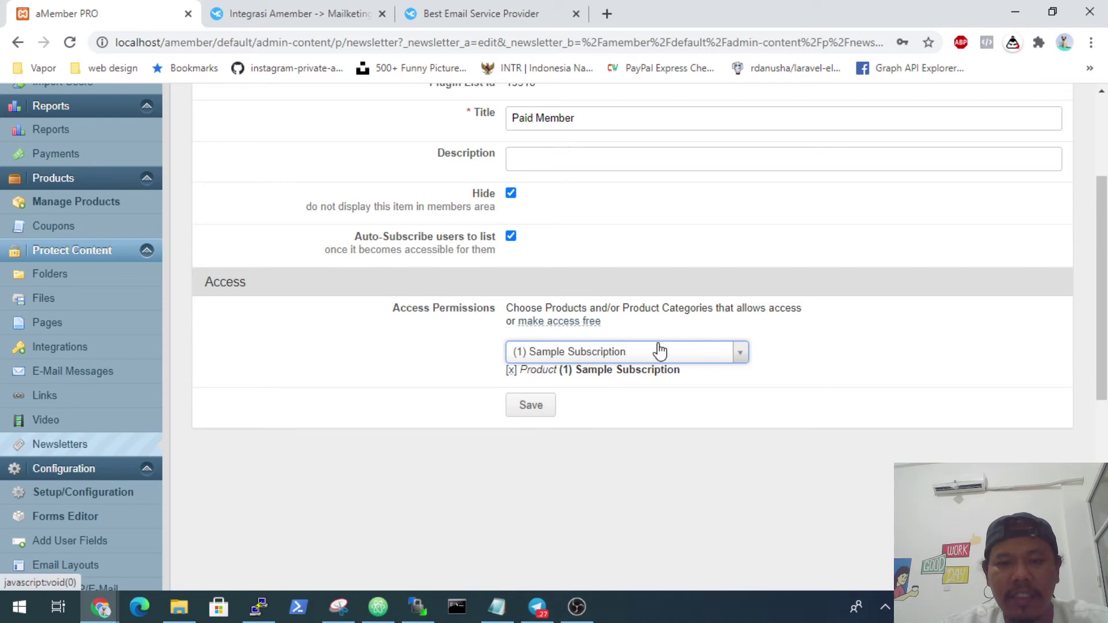
scroll(660, 348, "up", 3)
scroll(387, 334, "up", 1)
scroll(386, 335, "down", 2)
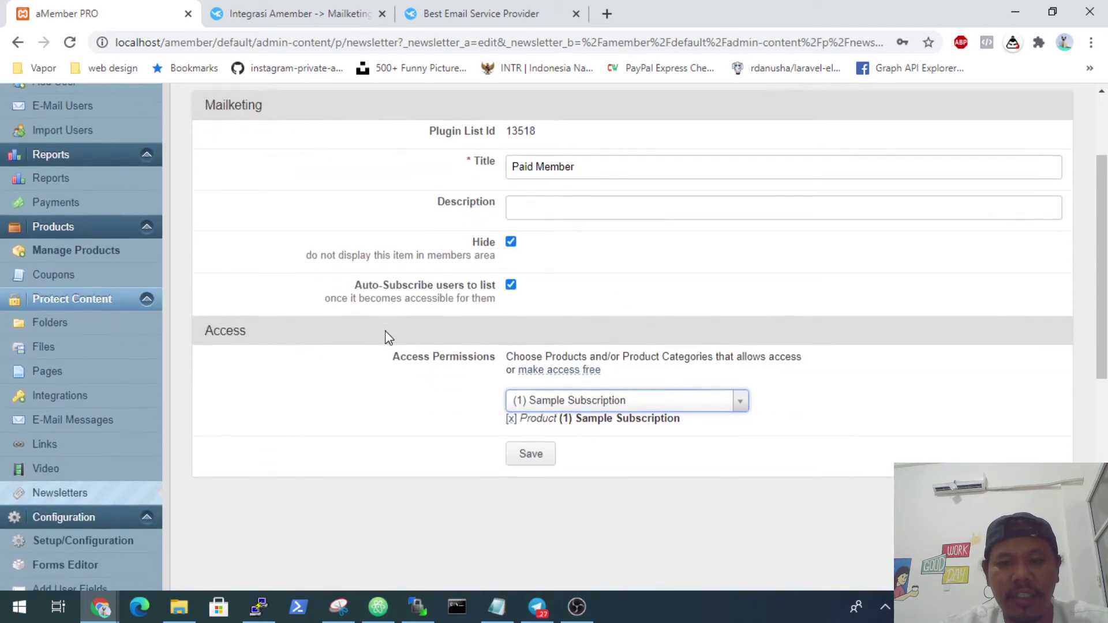
scroll(387, 335, "up", 2)
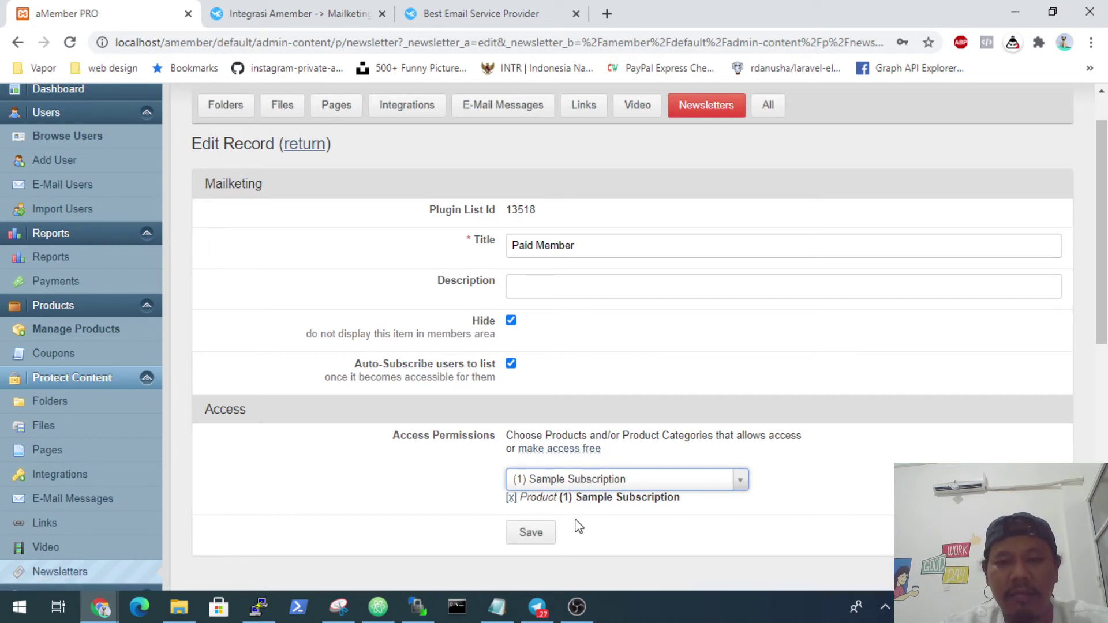
left_click(530, 539)
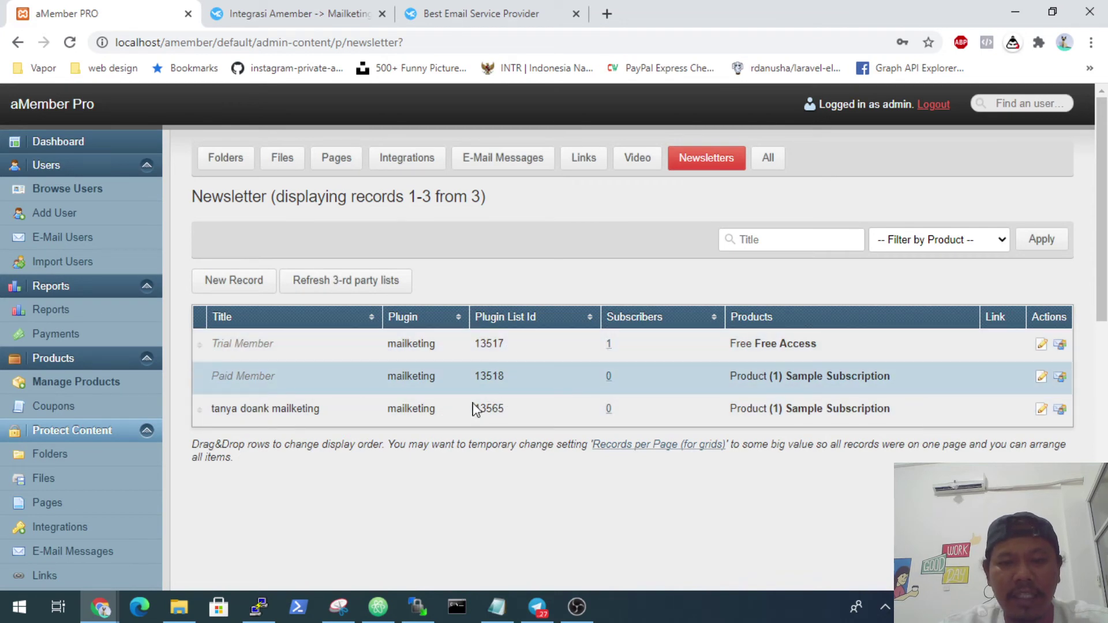
Glance at the lists in Mailketing and refresh the third-party lists on aMember's Newsletters page.
left_click(472, 9)
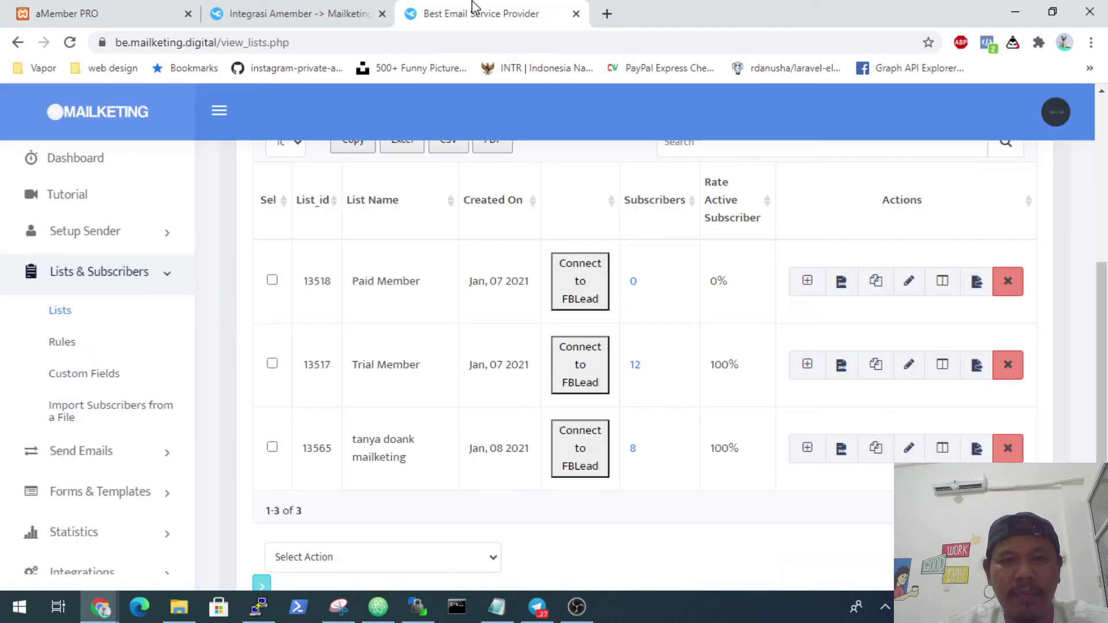
left_click(65, 8)
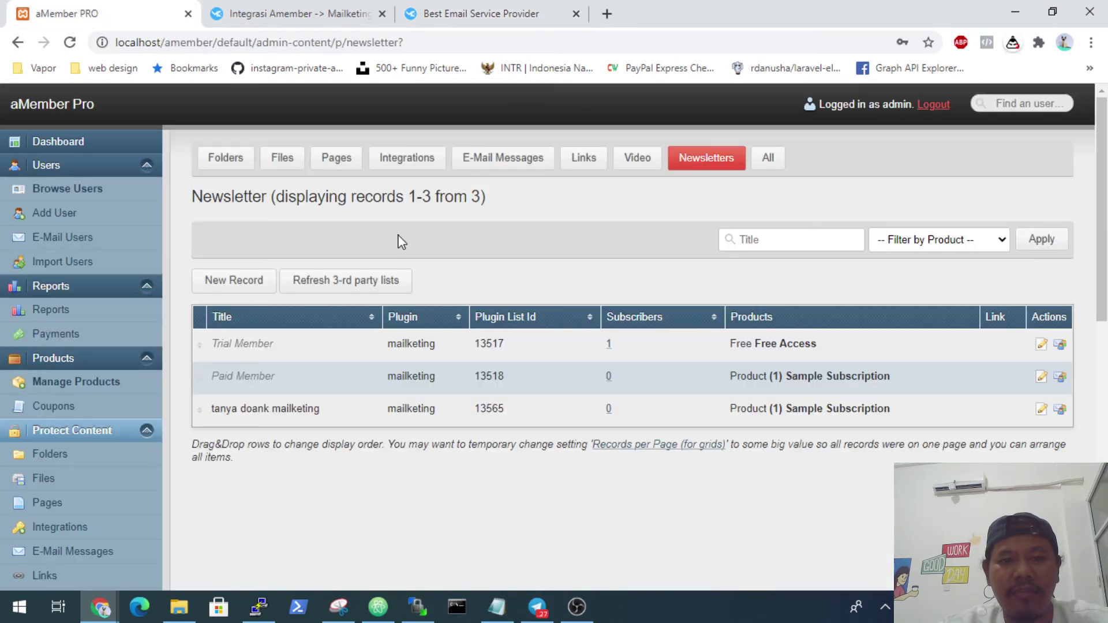
left_click(325, 289)
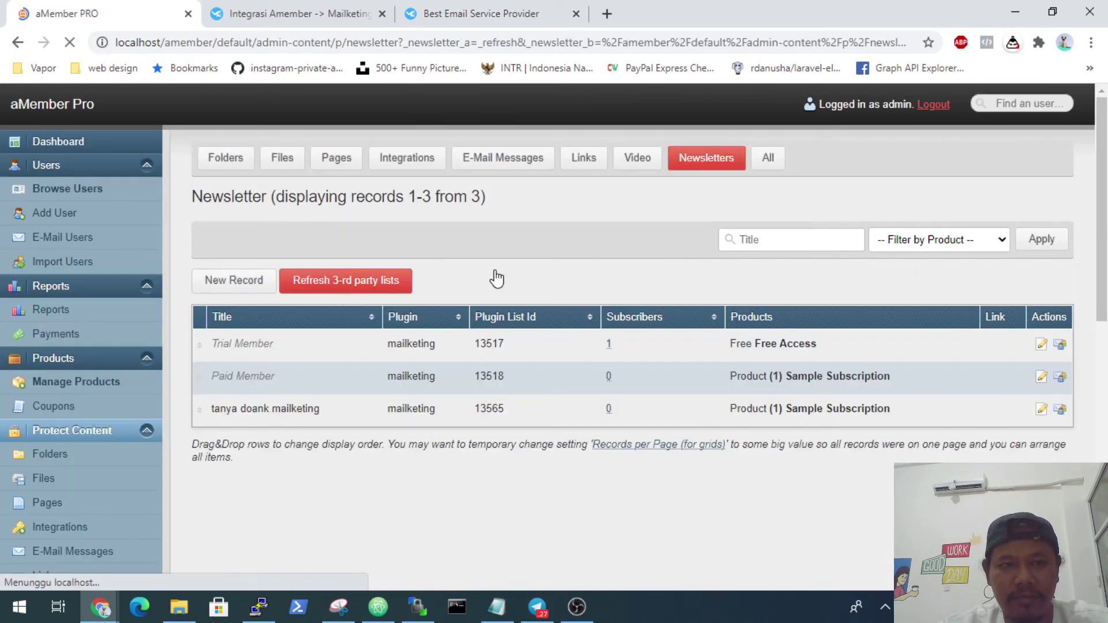
left_click(248, 230)
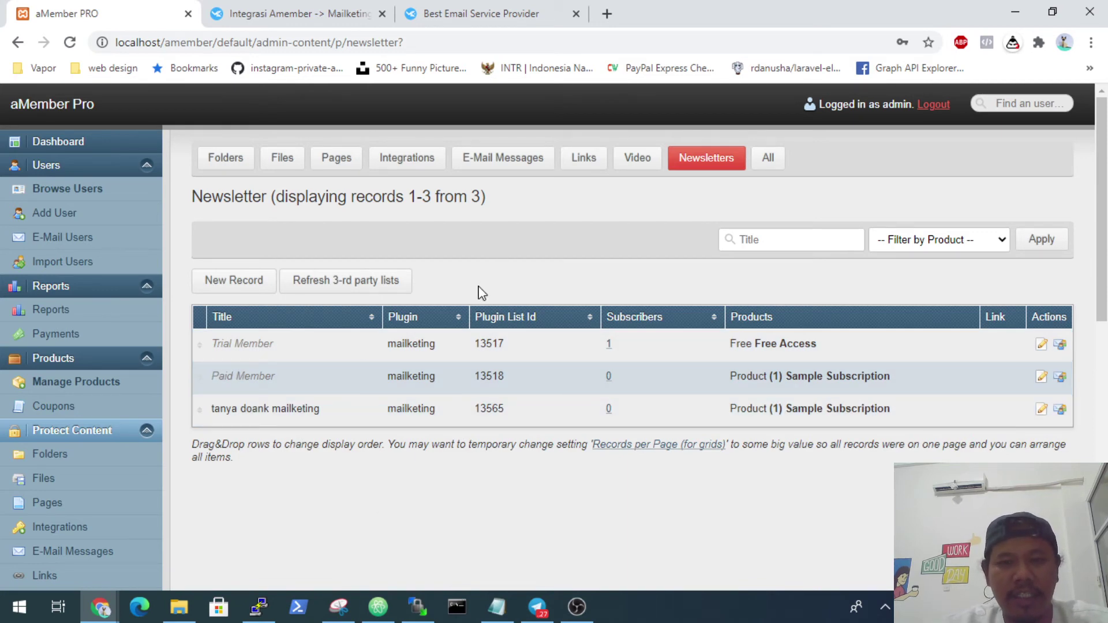
Open aMember's Setup/Configuration page.
scroll(114, 391, "down", 5)
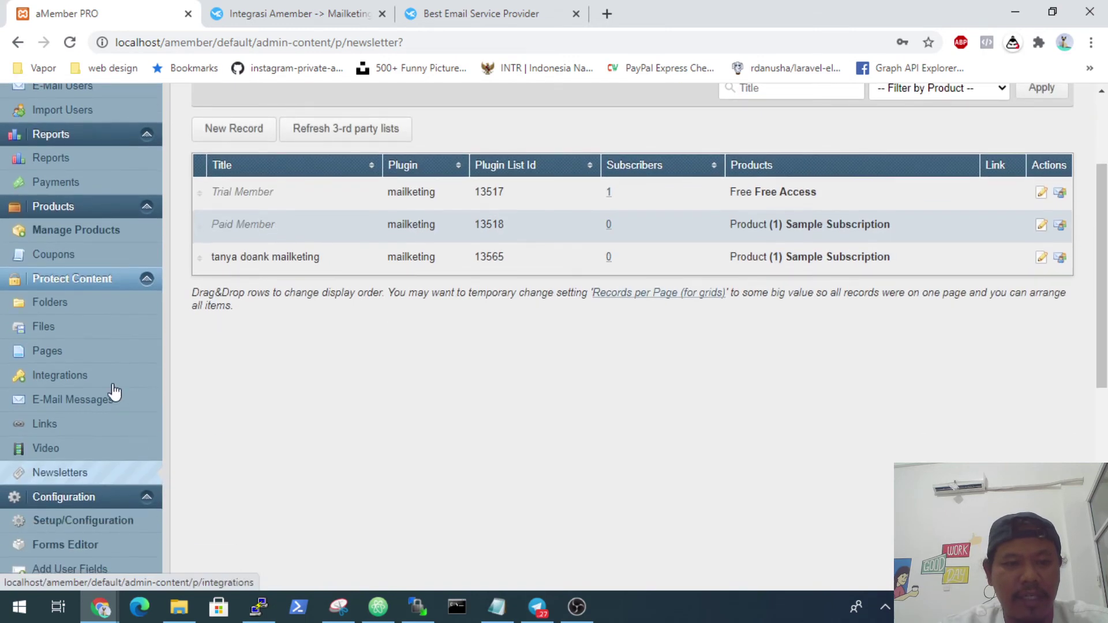
scroll(101, 411, "down", 1)
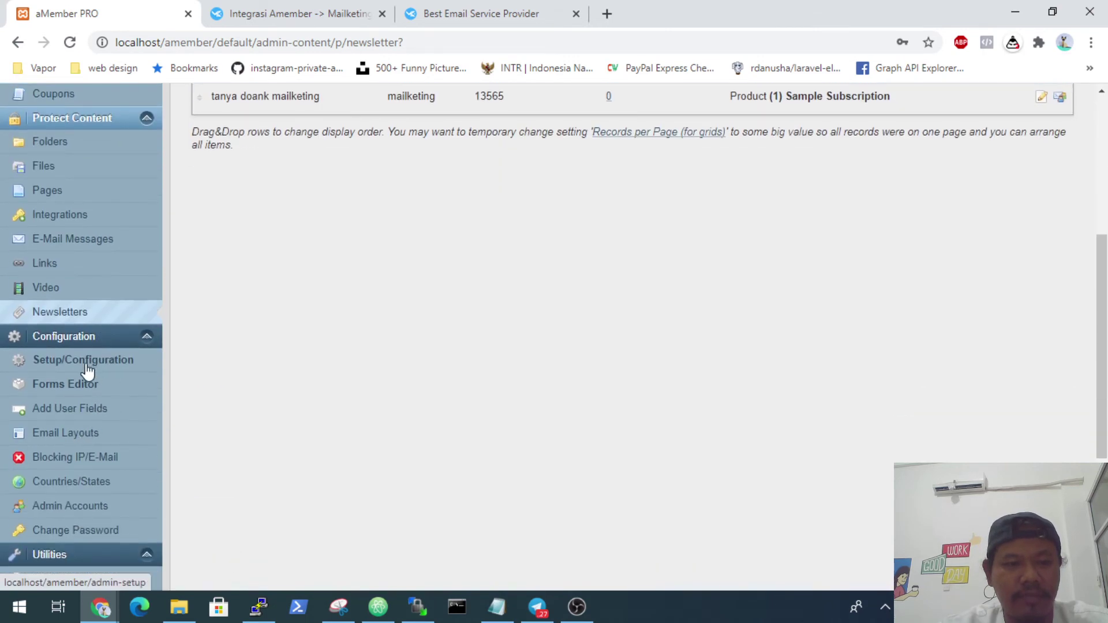
left_click(85, 365)
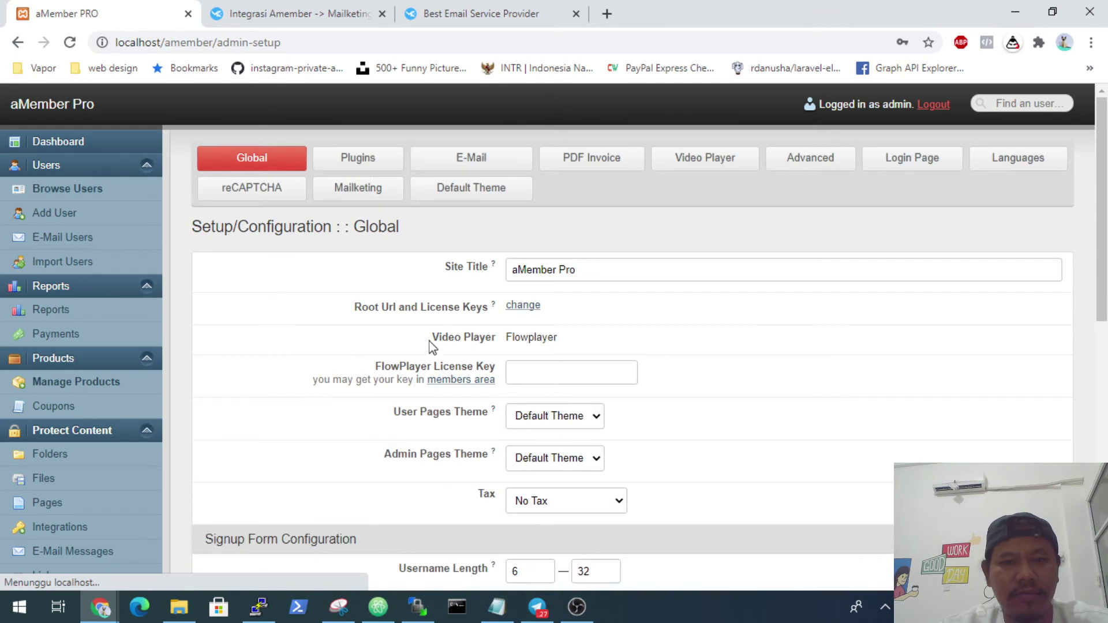
Open the Mailketing plugin's configuration page and look over its settings.
left_click(354, 190)
scroll(376, 363, "down", 1)
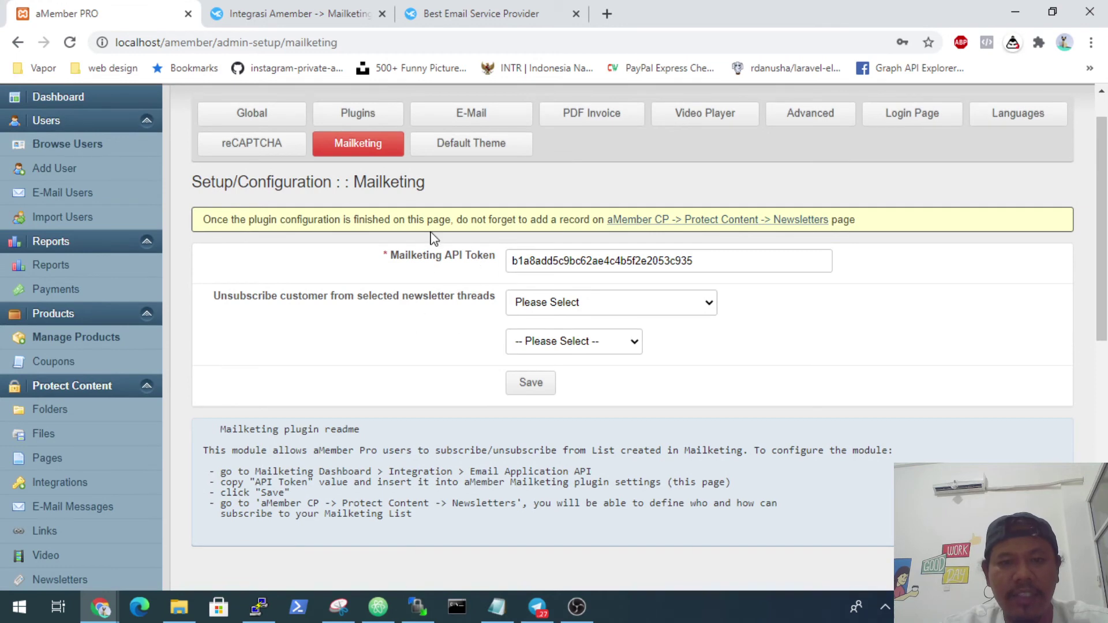
scroll(410, 314, "up", 1)
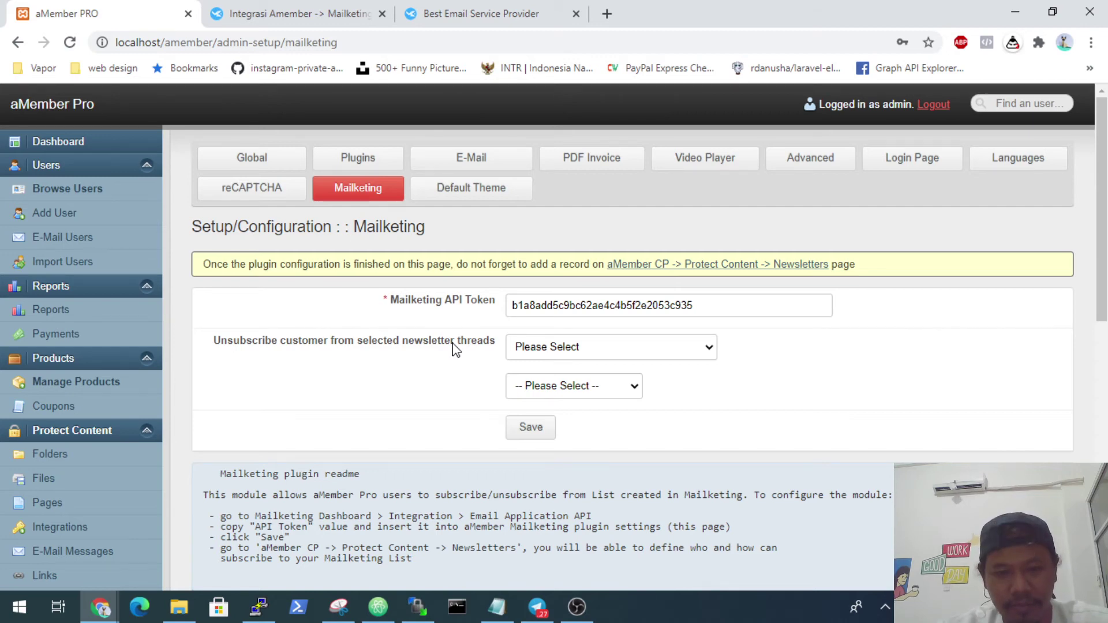
Set customers to be unsubscribed from the Trial Member list after first payment has been completed, checking the available lists in Mailketing.
left_click(555, 351)
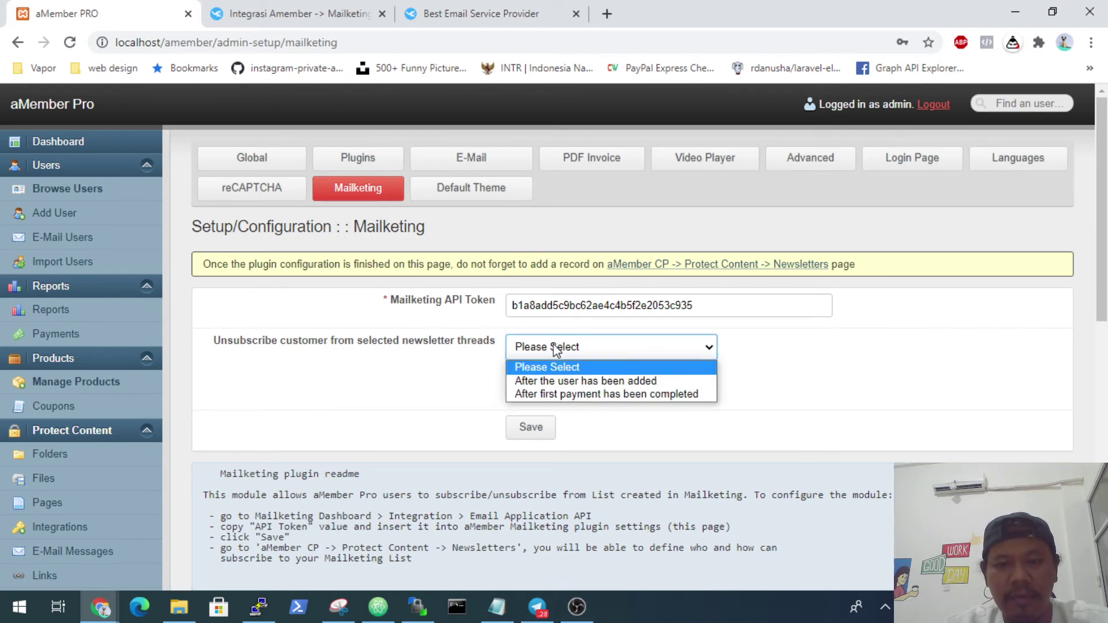
left_click(575, 394)
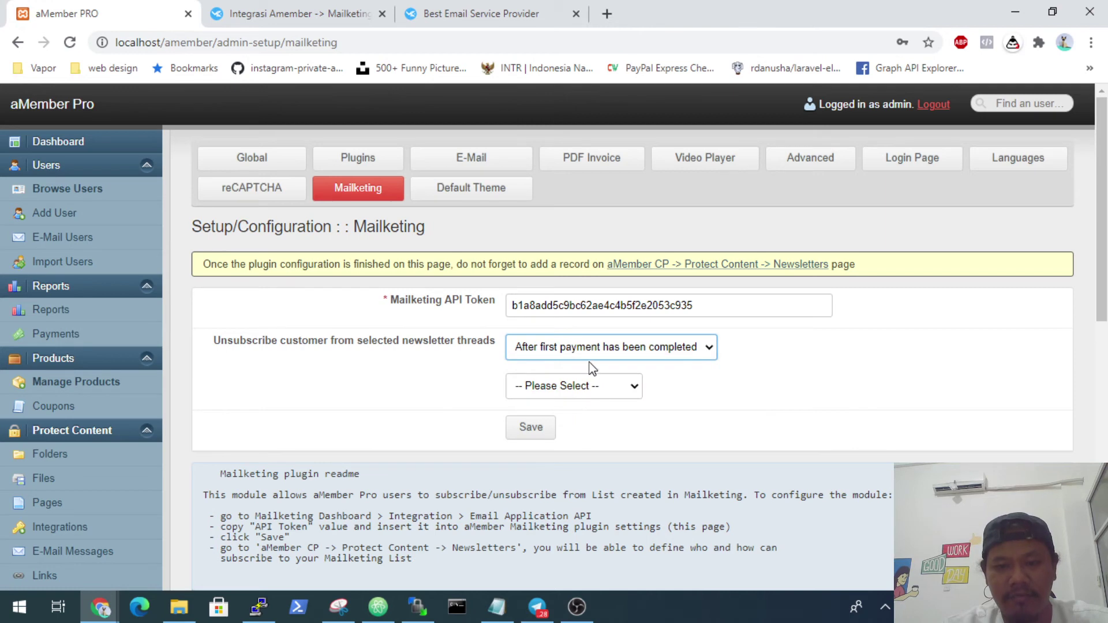
left_click(703, 346)
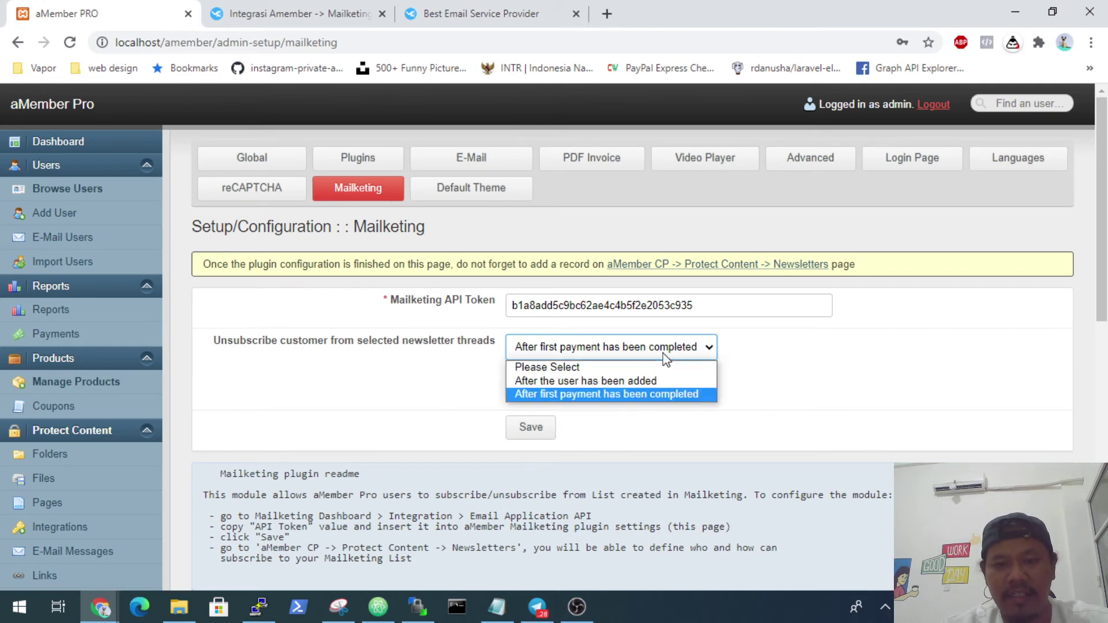
left_click(639, 395)
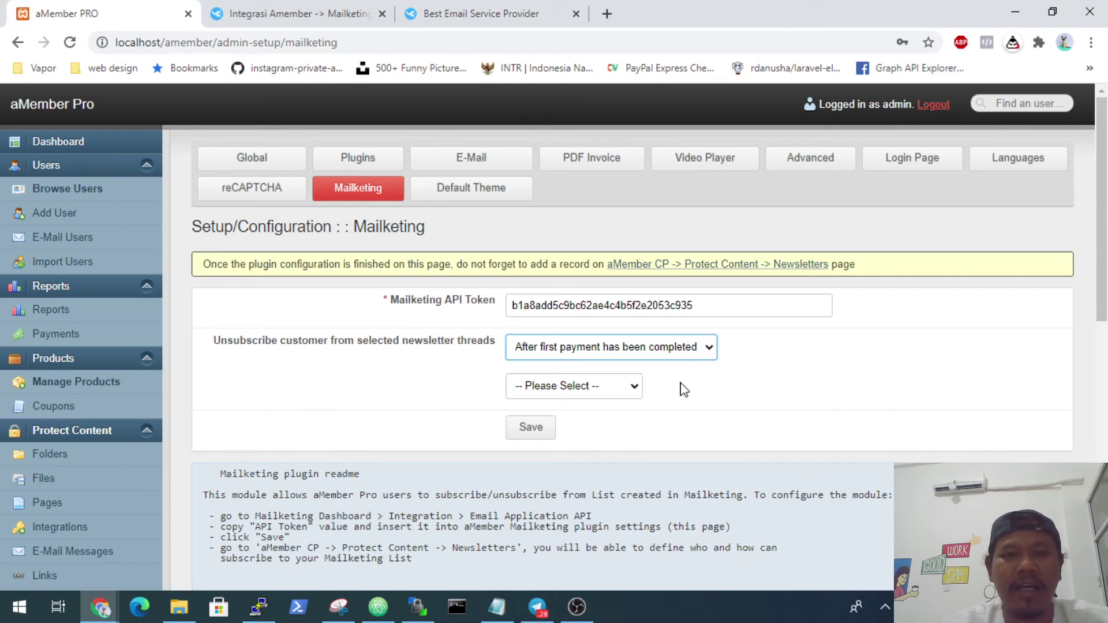
left_click(474, 13)
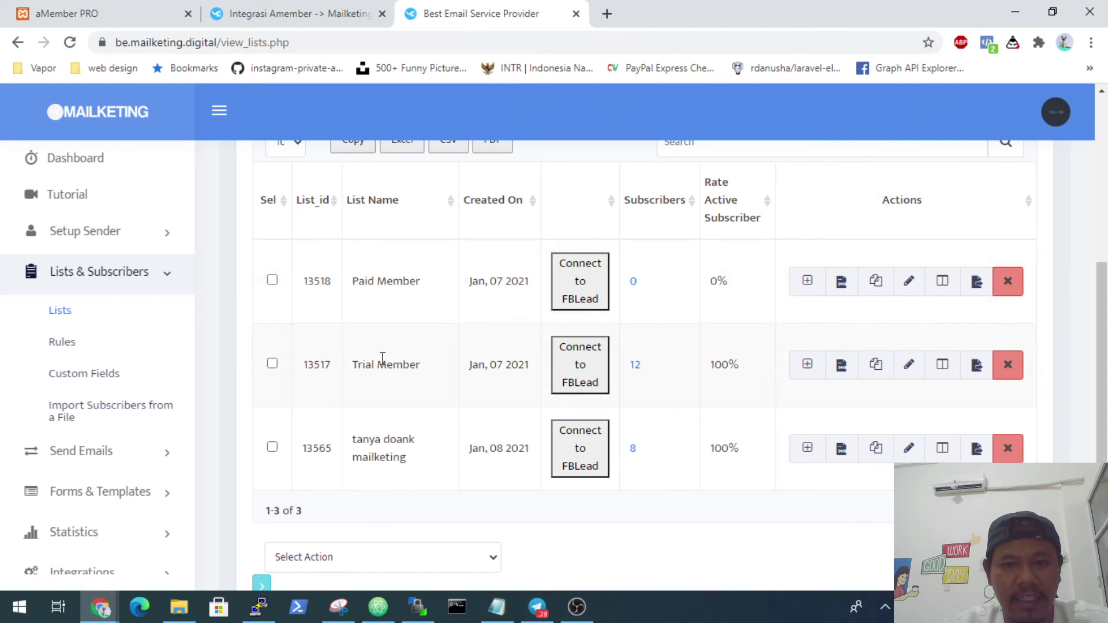
left_click(128, 9)
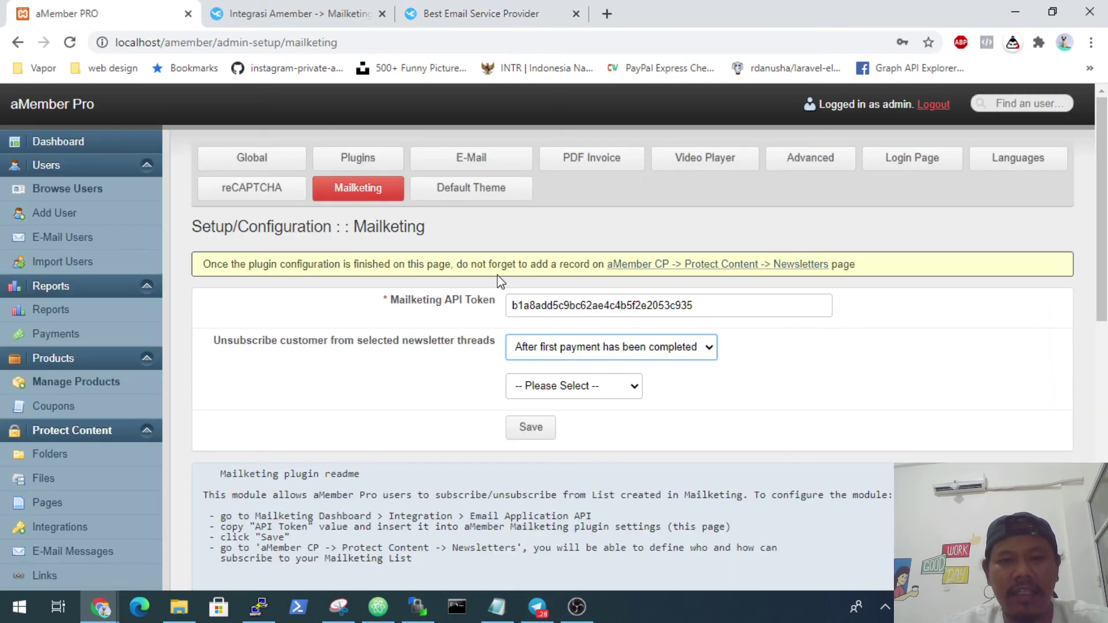
scroll(454, 352, "down", 1)
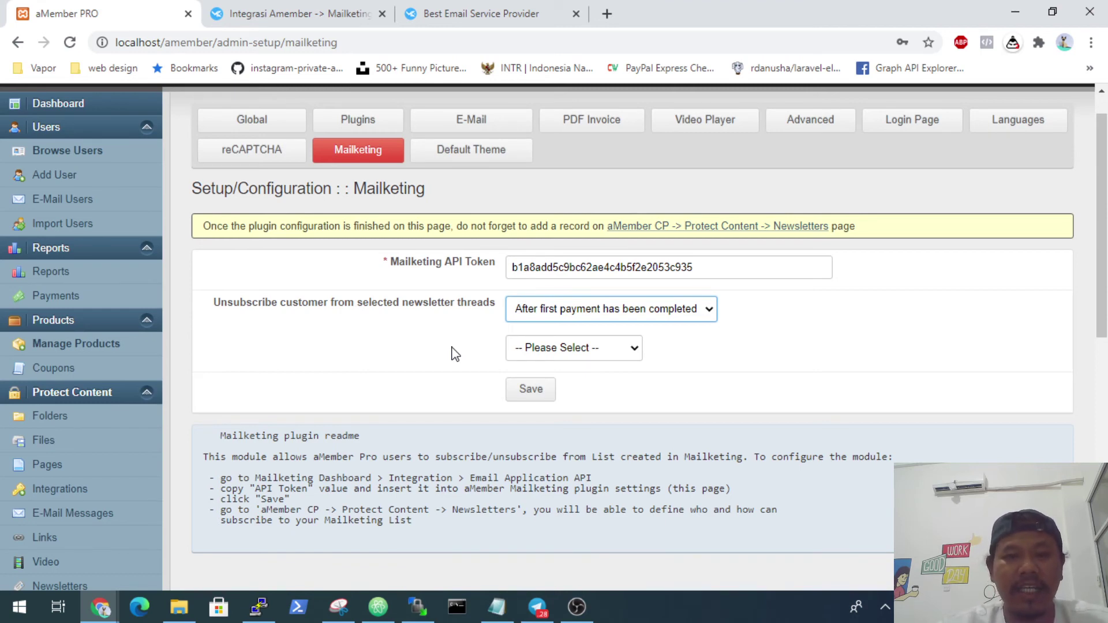
left_click(575, 348)
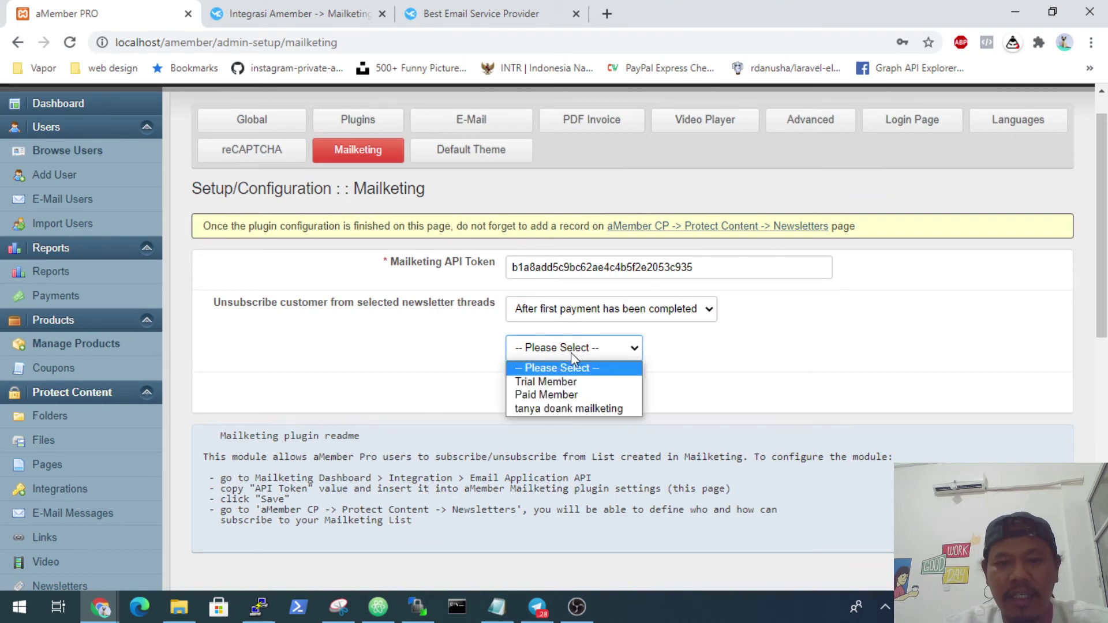
left_click(569, 382)
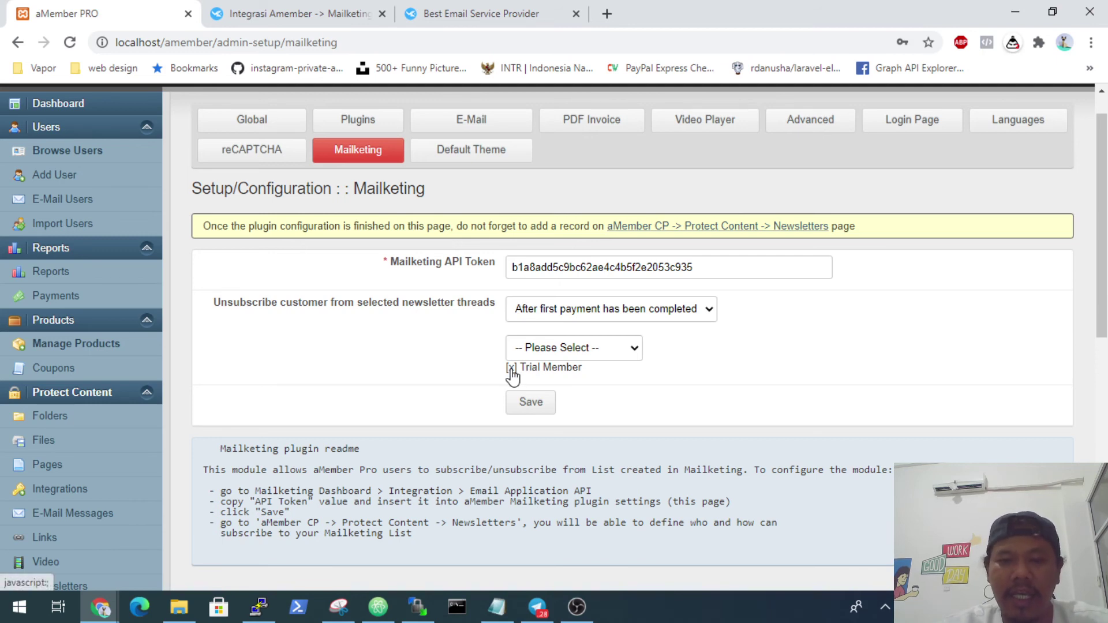
Remove Trial Member from the unsubscribe setting, reset its timing to Please Select, and save the Mailketing configuration.
left_click(511, 367)
scroll(484, 345, "up", 1)
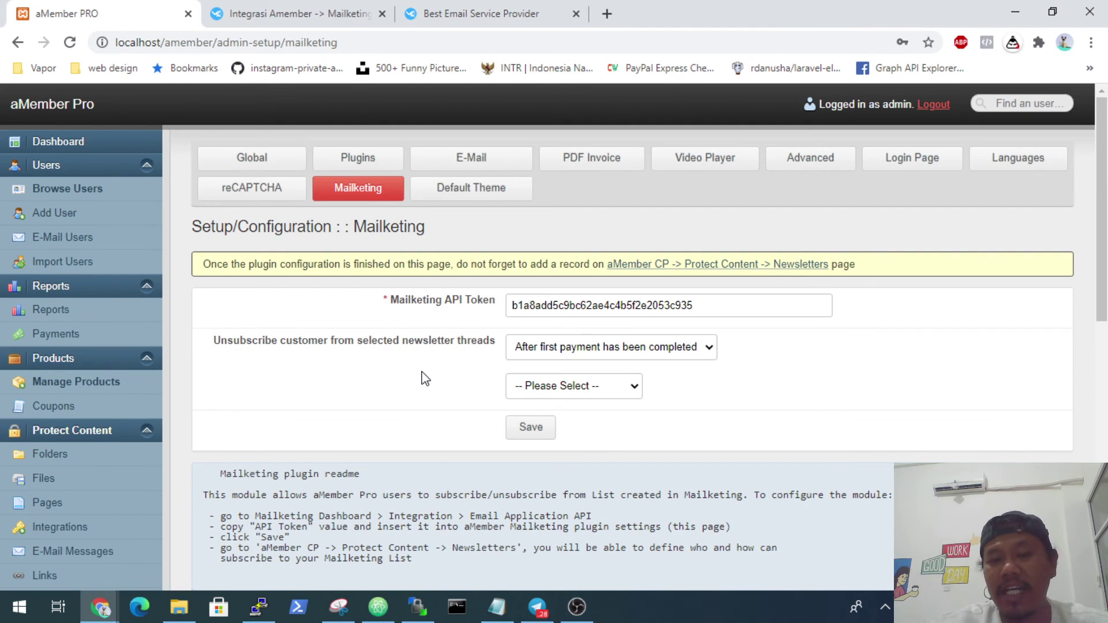
left_click(612, 352)
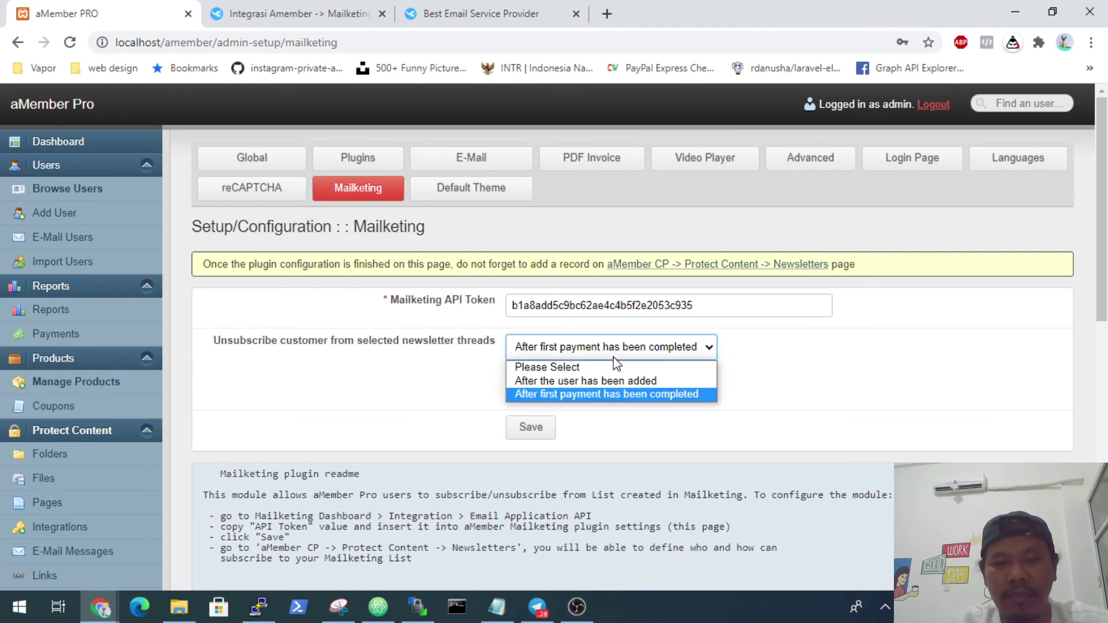
left_click(600, 370)
left_click(542, 428)
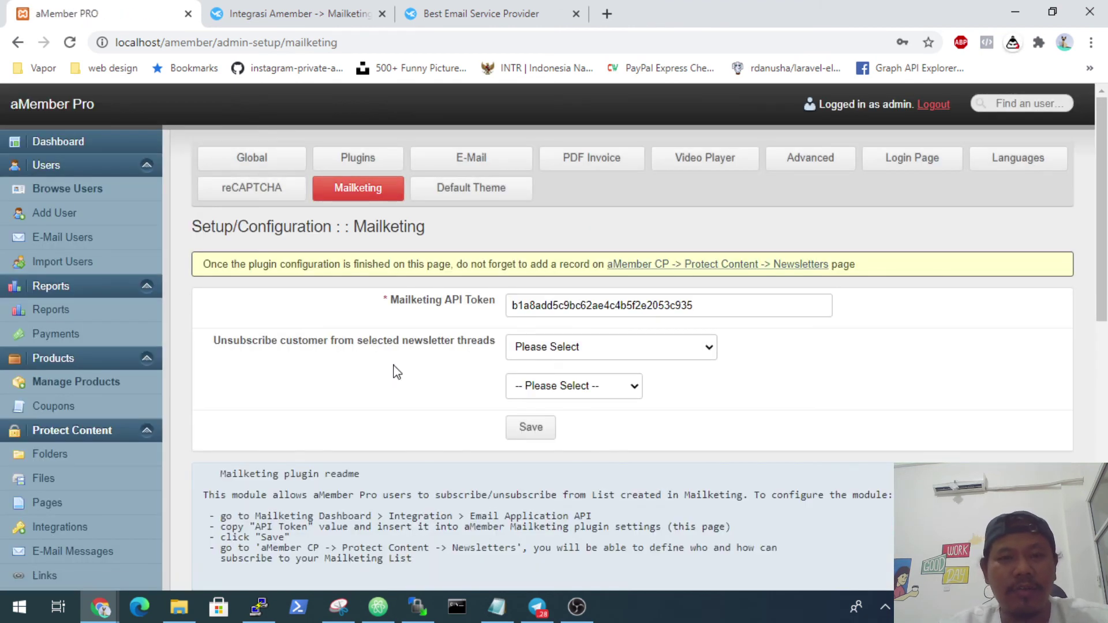
scroll(395, 378, "down", 2)
scroll(396, 378, "up", 2)
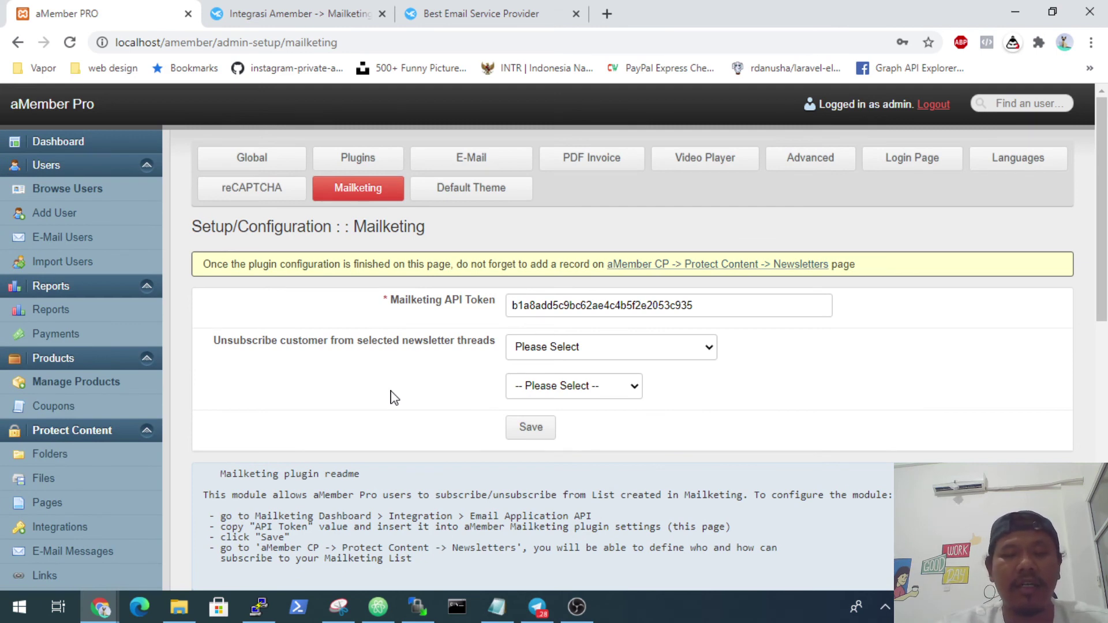
scroll(390, 397, "down", 1)
scroll(389, 397, "up", 1)
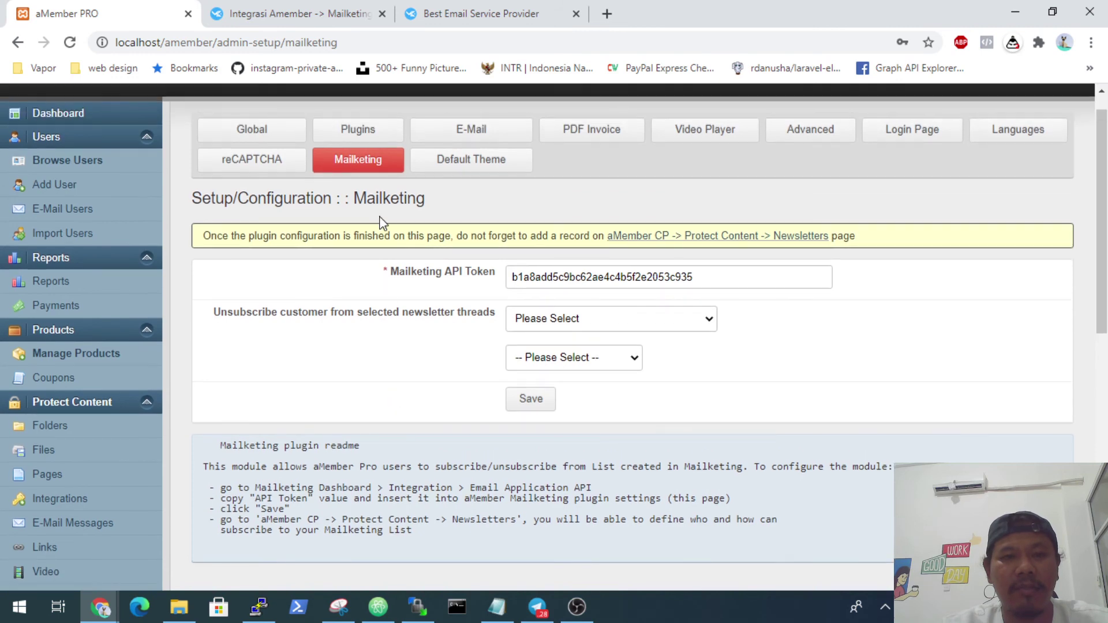
Look over the subscriber lists page in Mailketing and return to aMember's Mailketing configuration page.
left_click(473, 7)
scroll(185, 431, "down", 2)
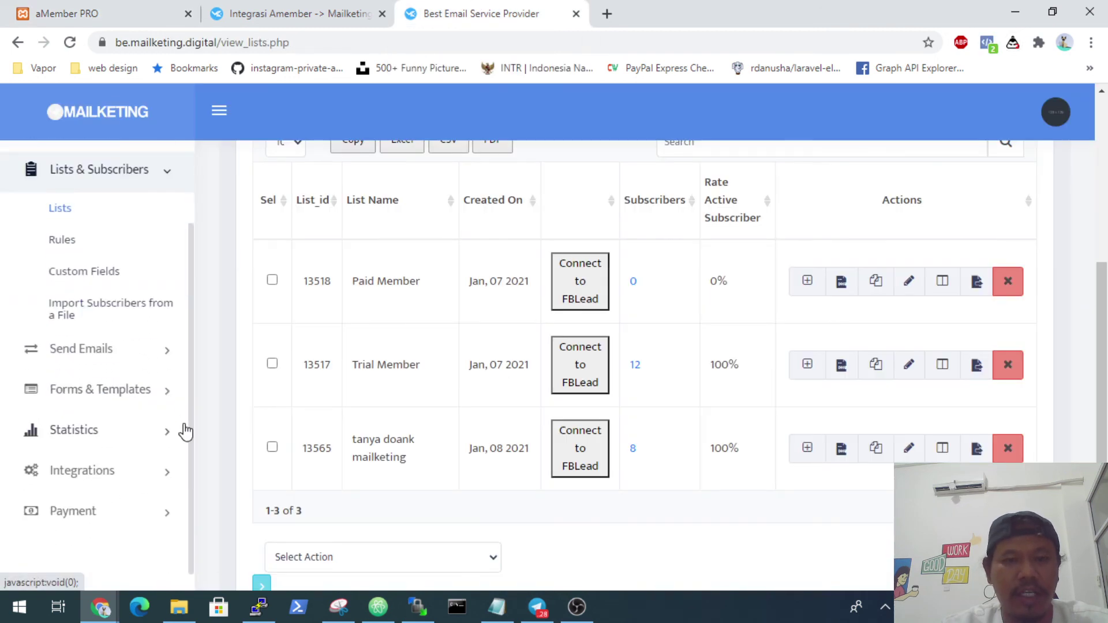
scroll(230, 366, "up", 5)
scroll(141, 289, "up", 2)
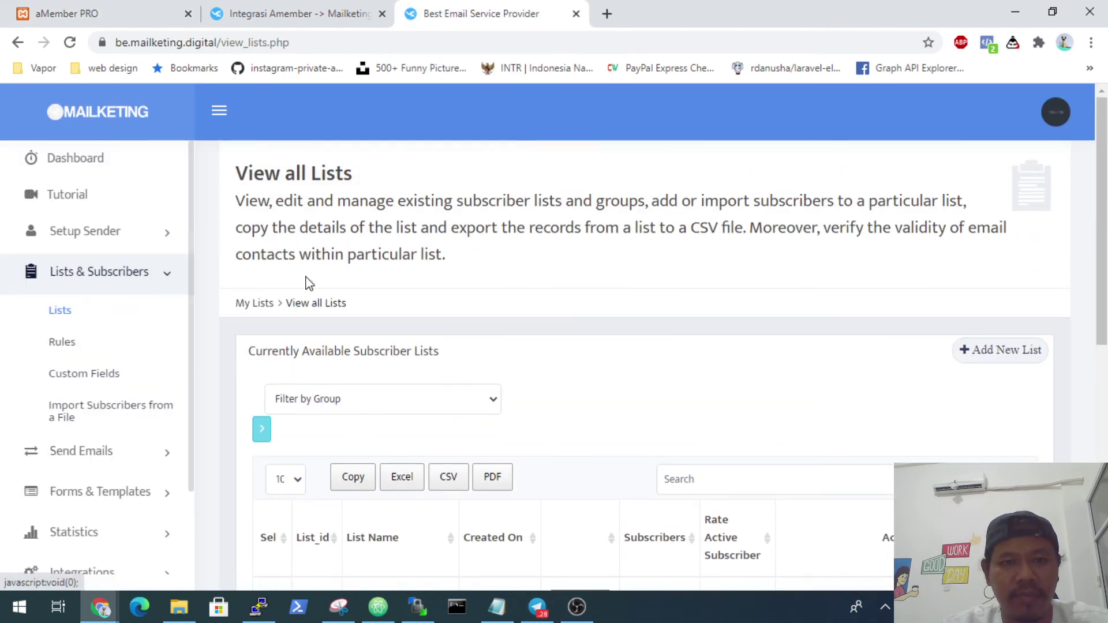
scroll(346, 266, "down", 2)
scroll(372, 254, "up", 2)
left_click(70, 8)
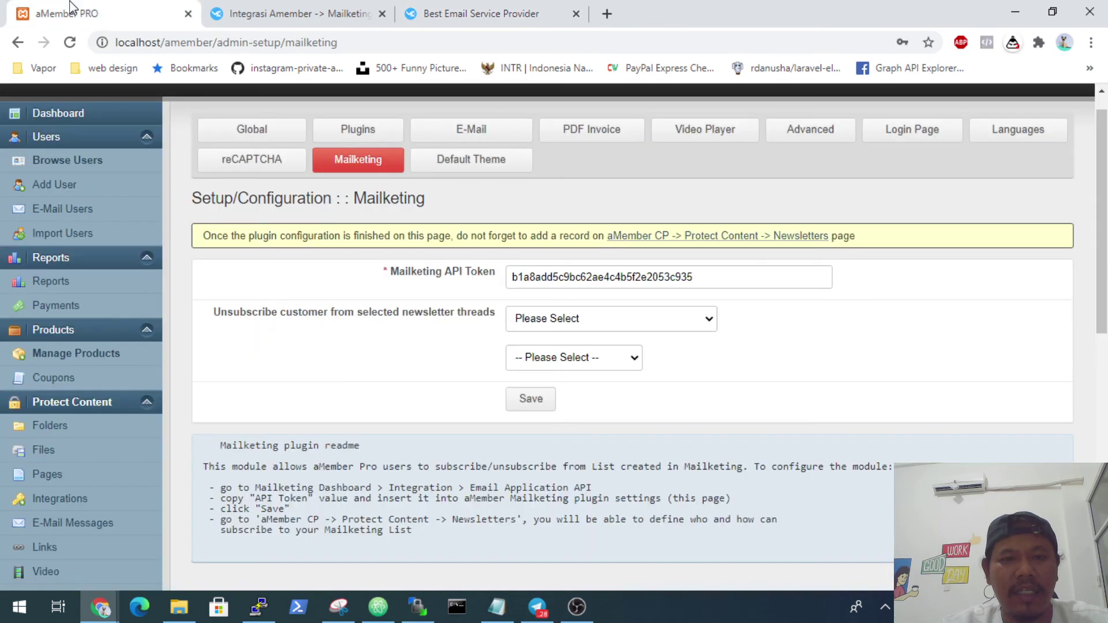
scroll(407, 363, "down", 1)
scroll(408, 363, "up", 1)
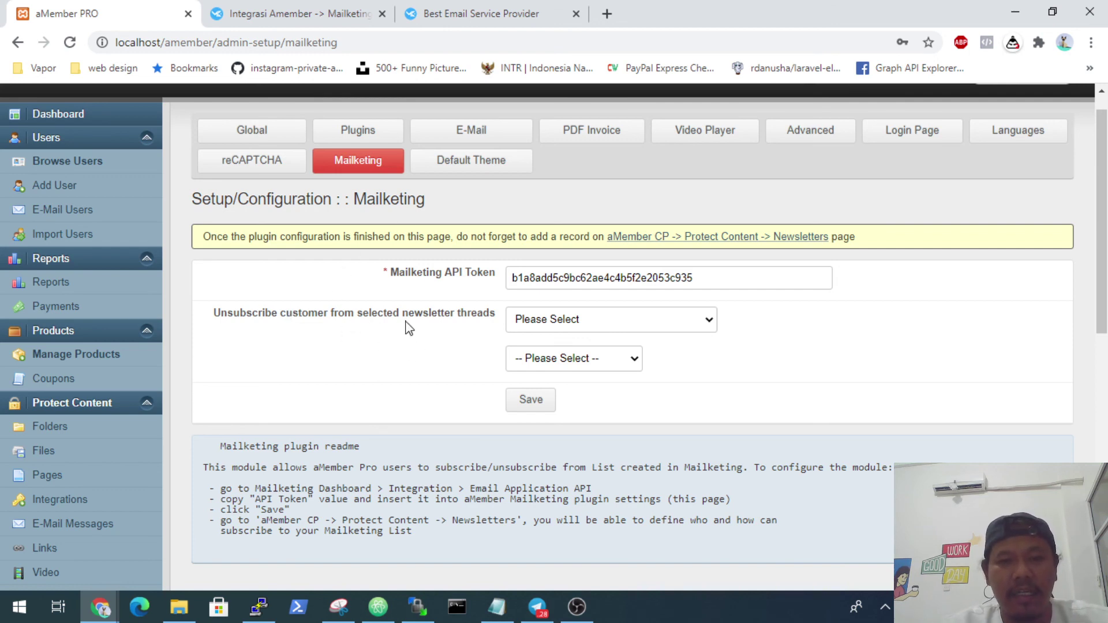
scroll(370, 326, "up", 1)
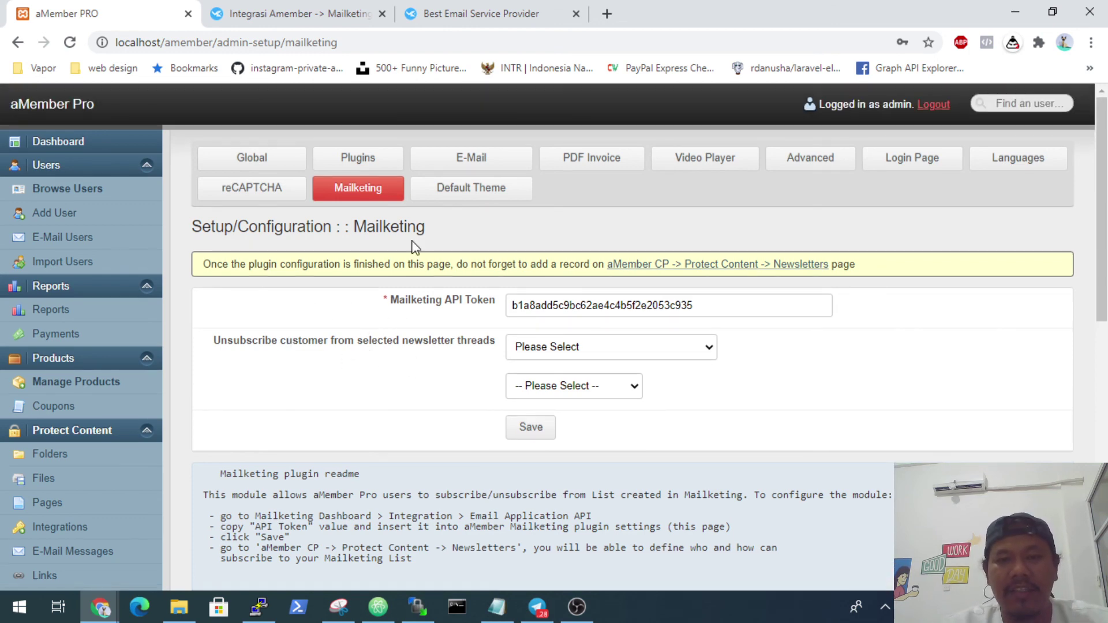